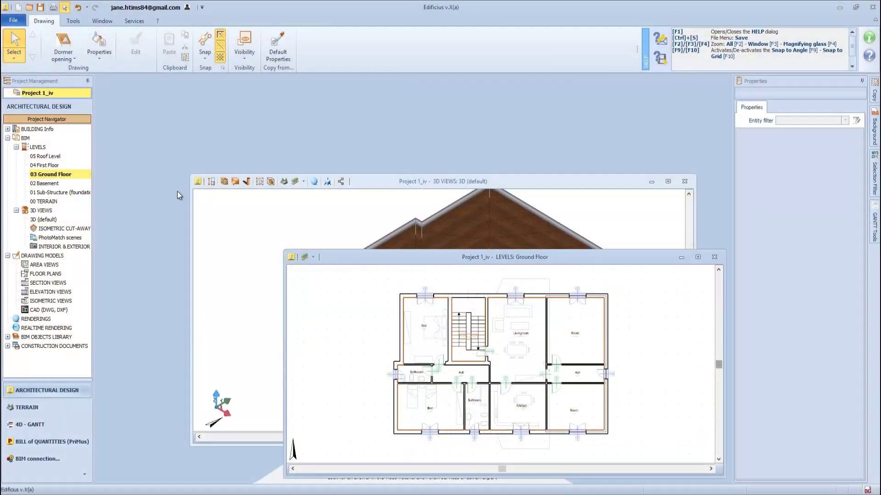
Step: Maximize the Ground Floor plan view and inspect the properties of the Livingroom
left_click(697, 257)
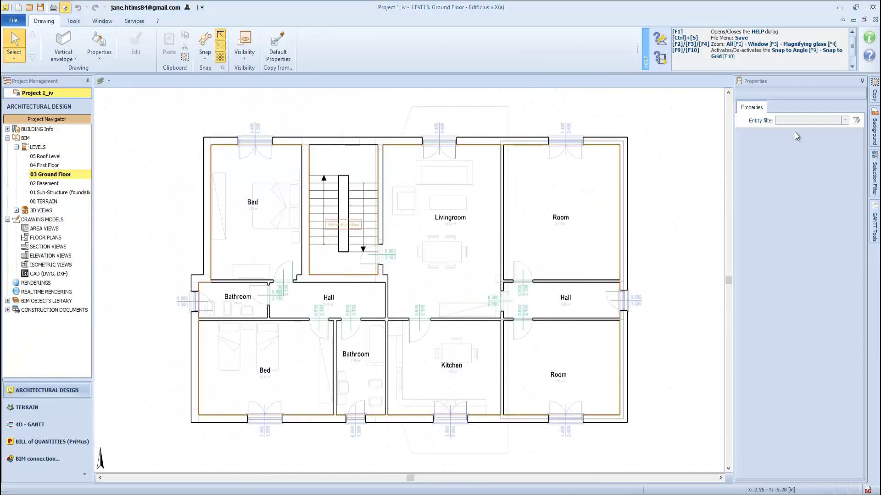
left_click(455, 221)
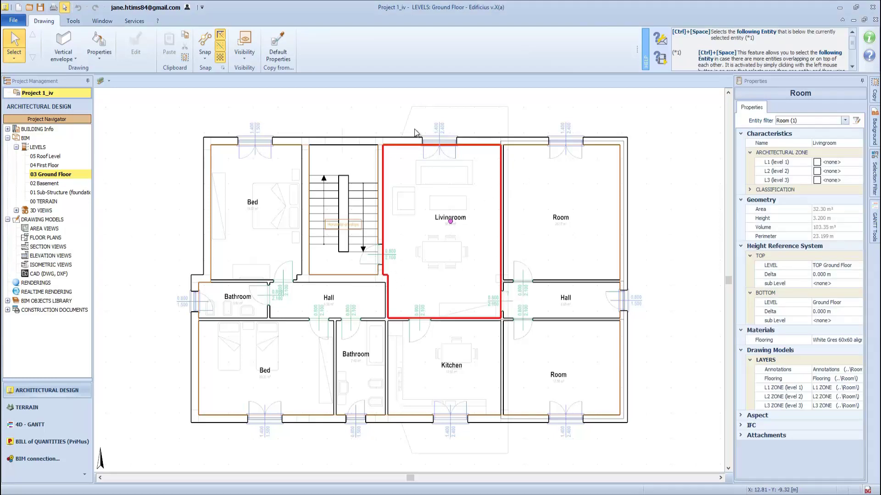
Step: Try to split the Livingroom with a horizontal dummy enclosure from the stairwell's lower corner to the opposite wall
left_click(63, 50)
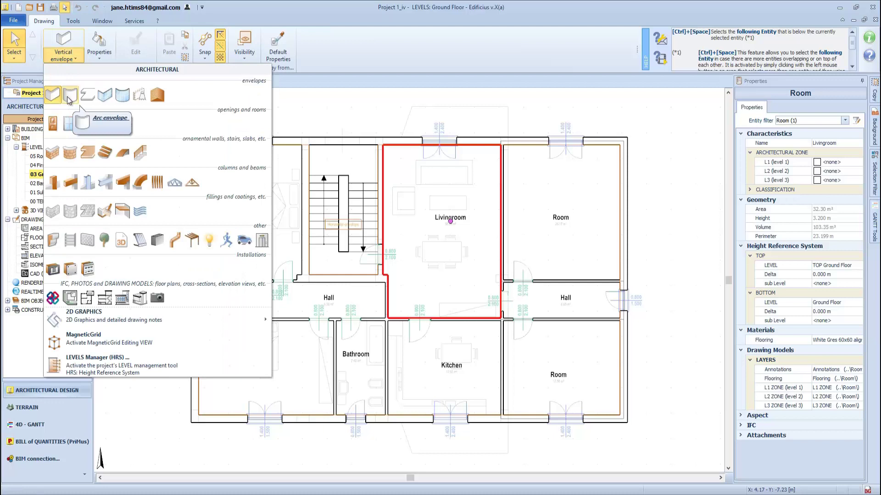
left_click(141, 96)
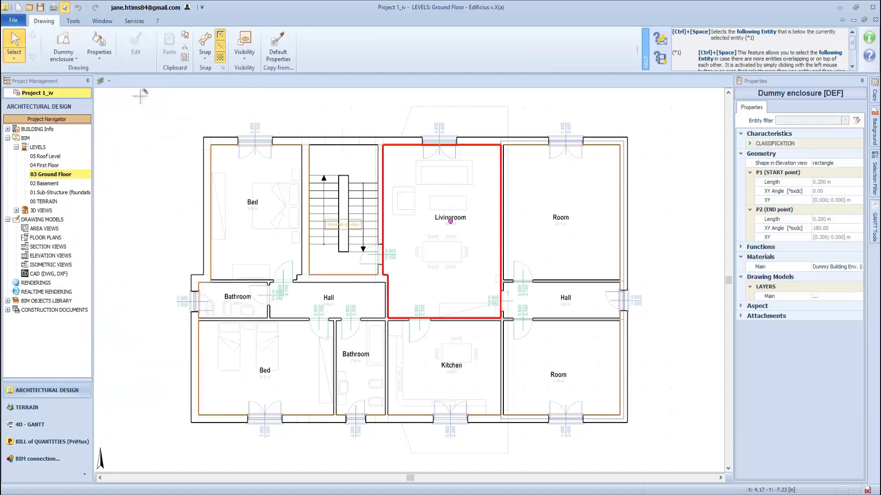
left_click(377, 275)
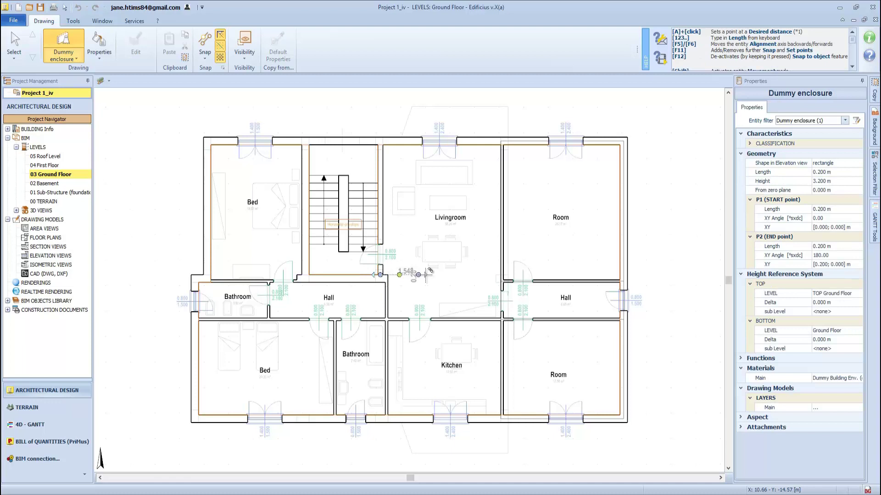
left_click(503, 272)
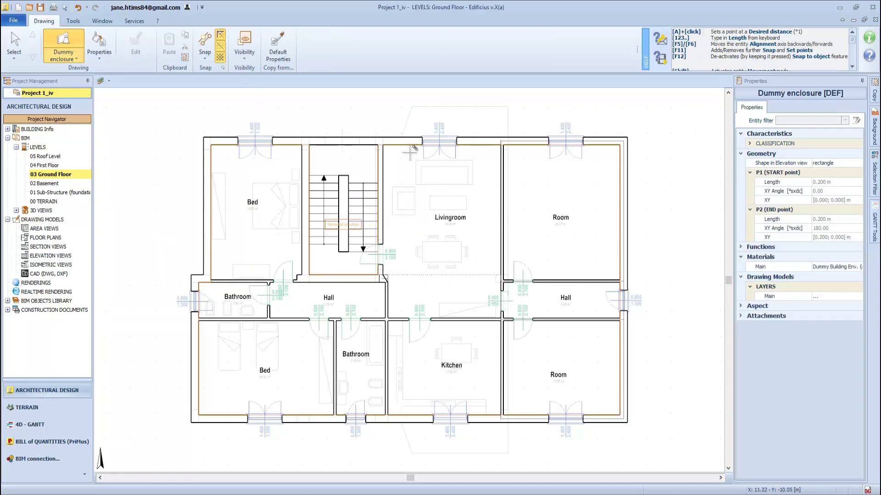
key("Escape")
left_click(453, 216)
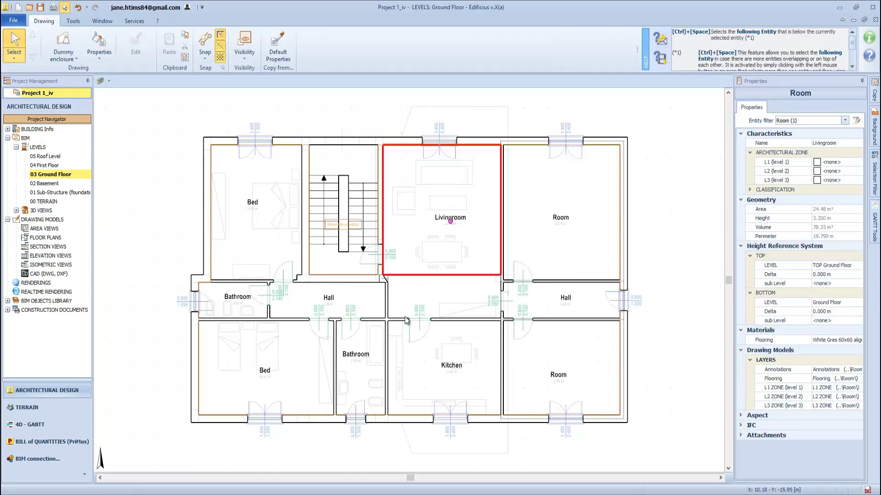
key("ctrl+z")
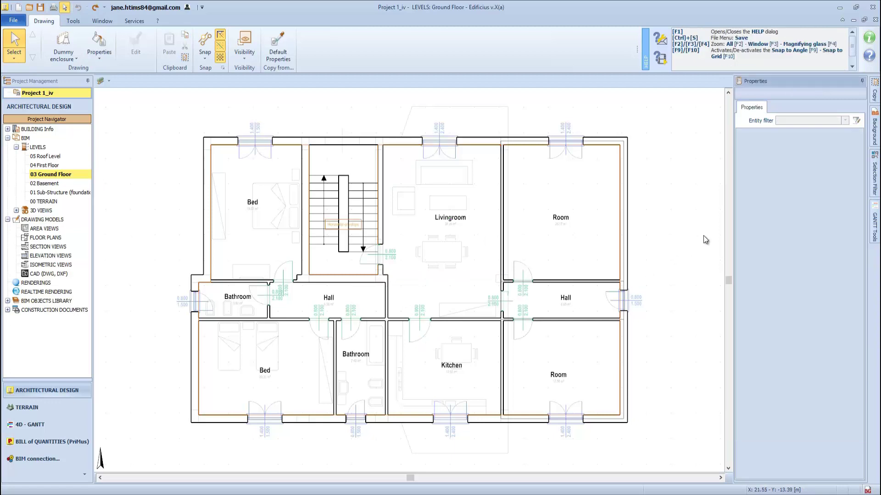
Step: Open the building's zone definitions and add two level 1 zones, titling the first Unit 1
left_click(8, 129)
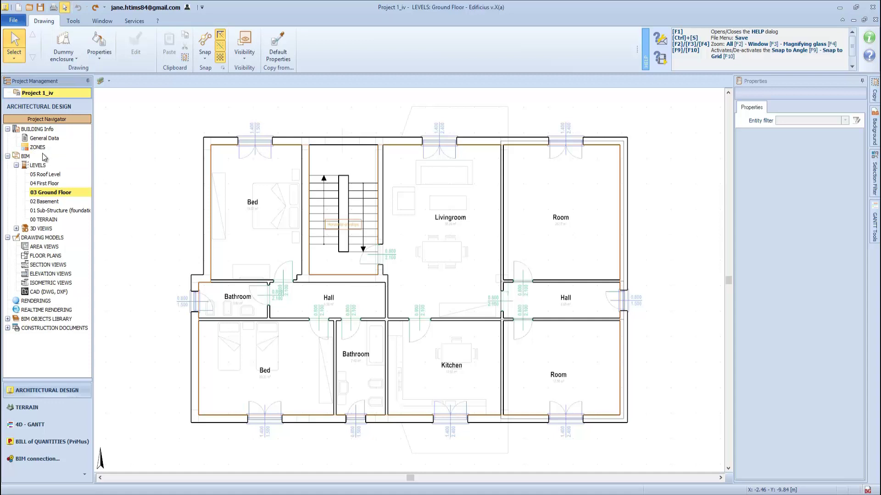
left_click(38, 148)
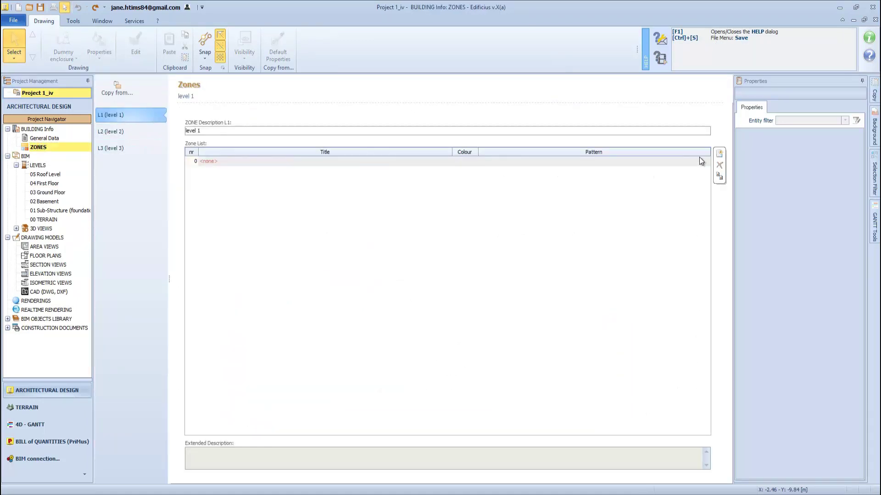
left_click(719, 154)
left_click(719, 154)
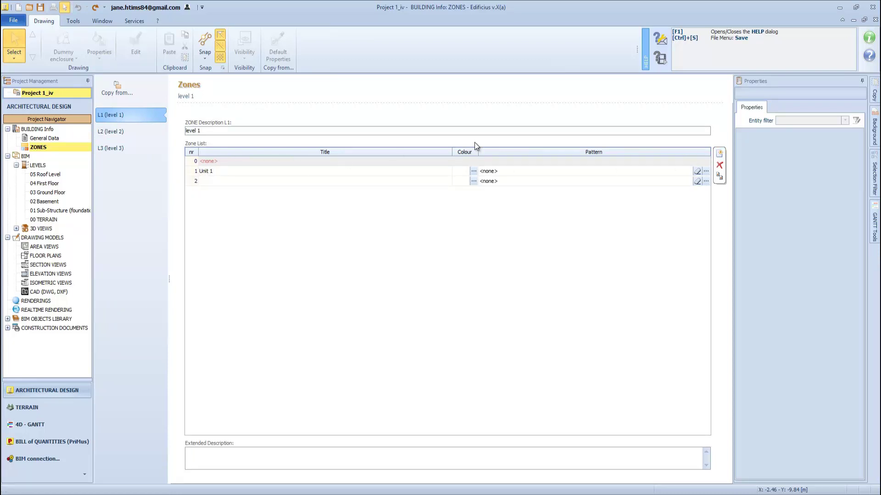
Step: Give zone Unit 1 the muted blue-violet colour (RGB 128, 128, 192) and the ANSI 31 hatch pattern
left_click(471, 171)
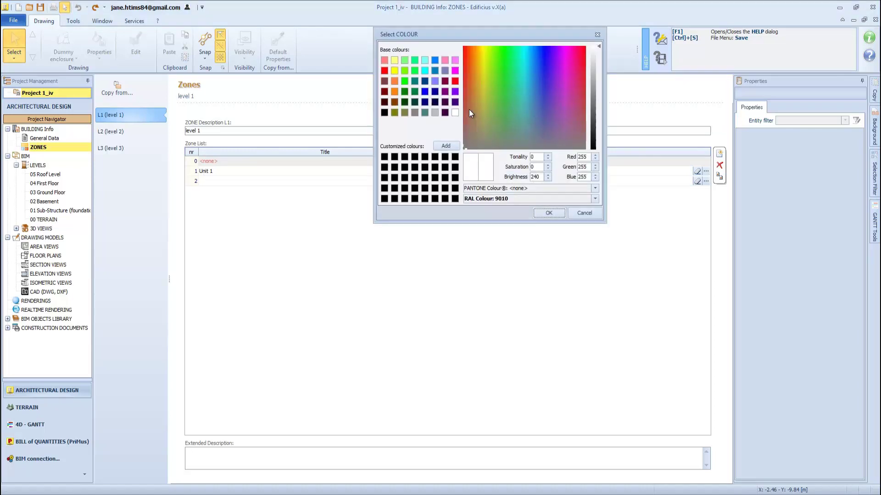
left_click(446, 70)
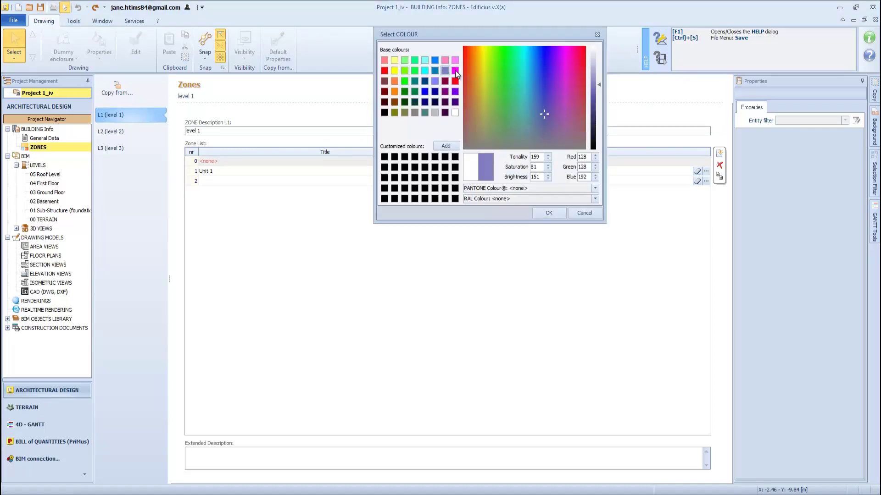
left_click(549, 213)
left_click(698, 171)
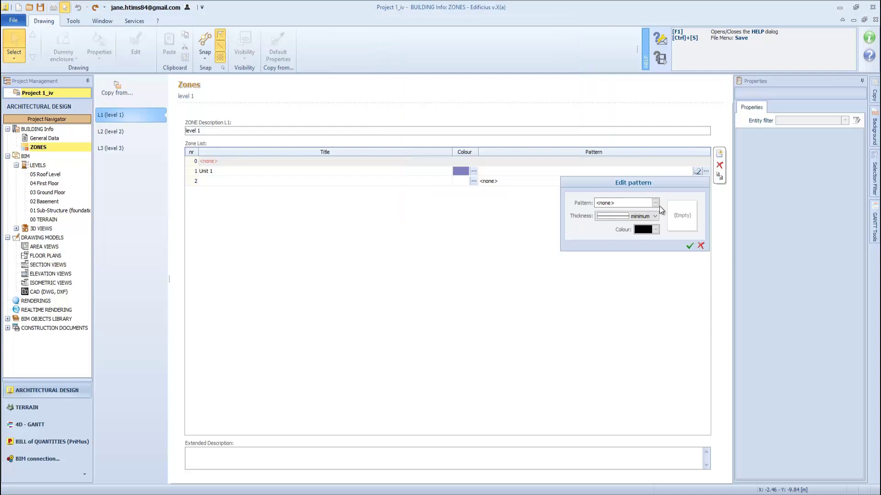
left_click(654, 205)
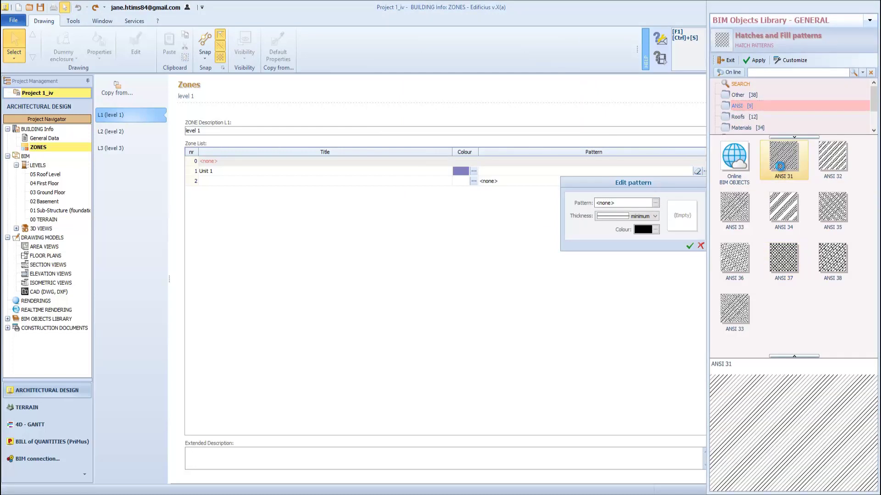
double_click(782, 170)
left_click(689, 246)
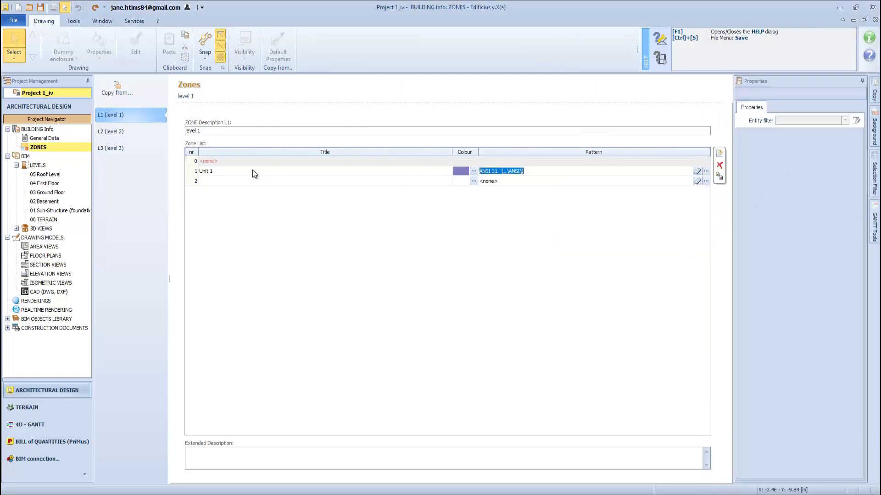
Step: Title the second level 1 zone Unit 2 and give it a purple colour and the ANSI 37 pattern
left_click(228, 181)
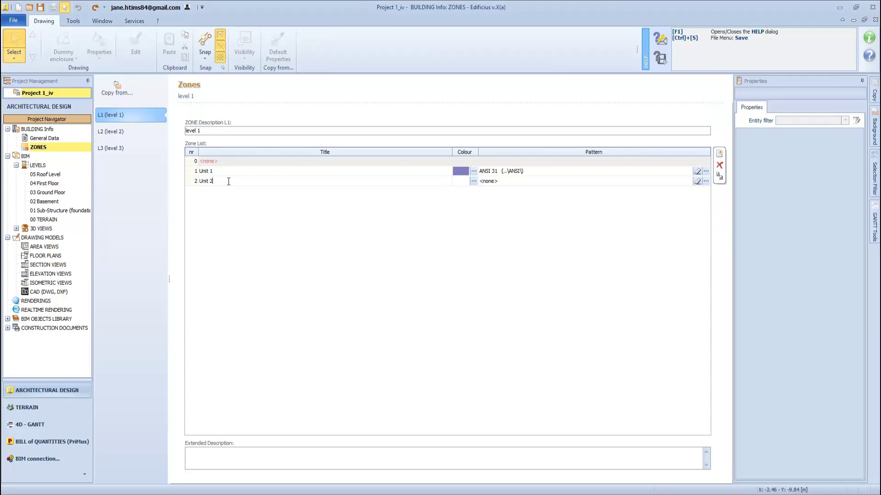
left_click(474, 182)
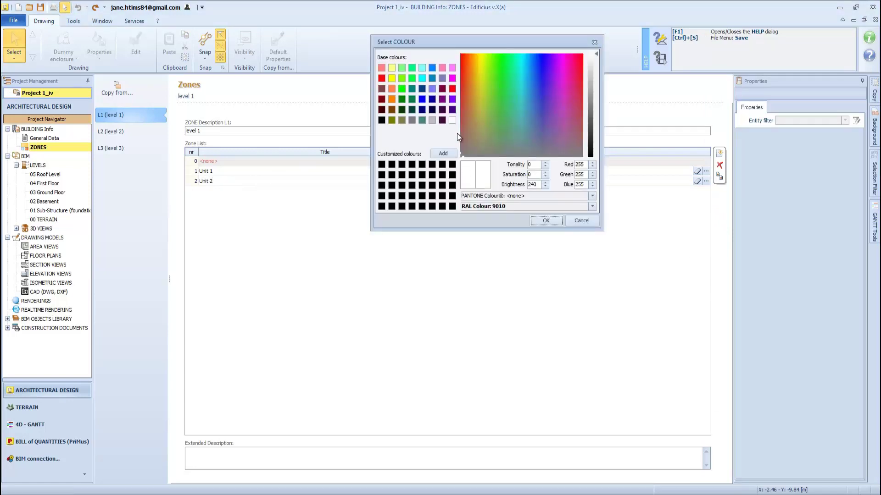
left_click(442, 99)
left_click(544, 220)
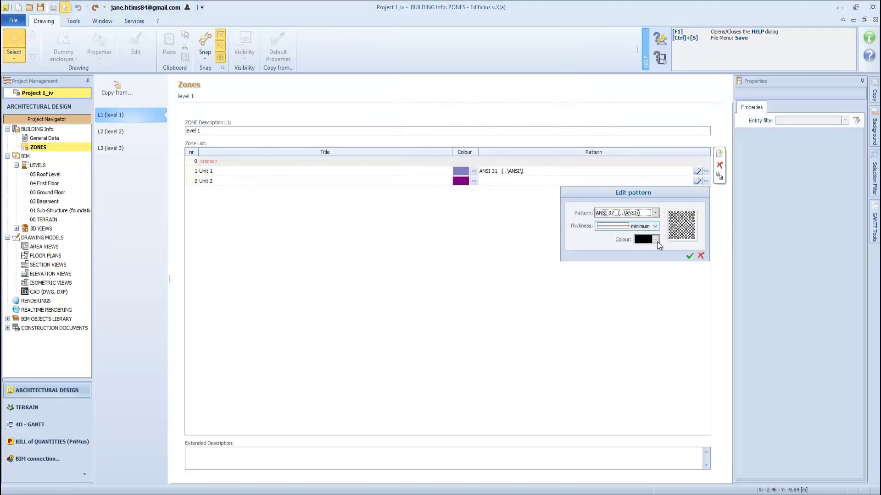
left_click(691, 257)
Step: Add two level 2 zones, titling the first Living Area and colouring it light green
left_click(120, 132)
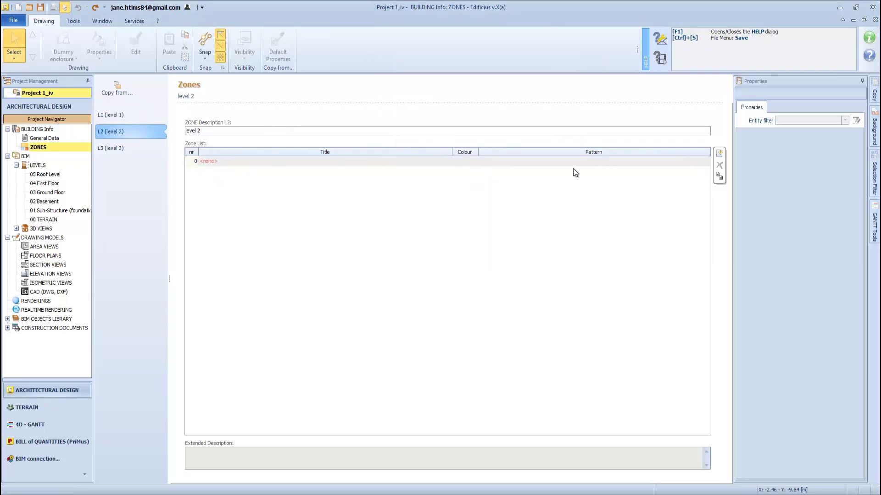
left_click(719, 156)
left_click(718, 156)
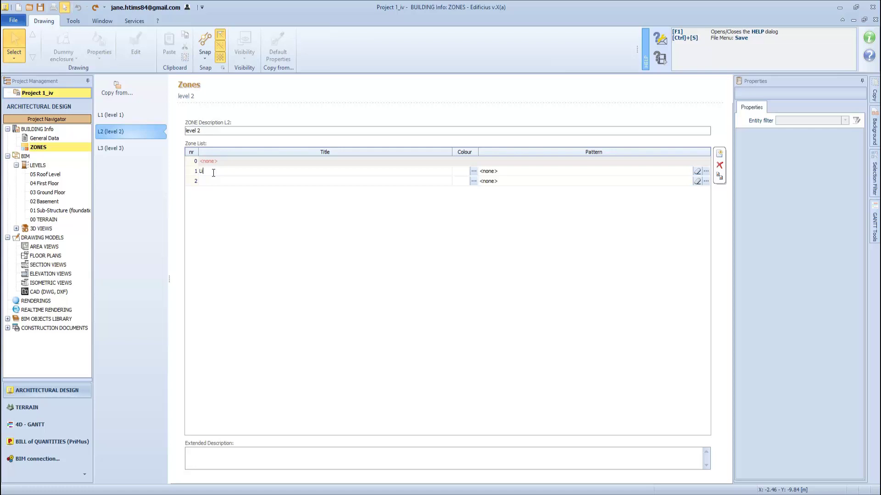
left_click(473, 171)
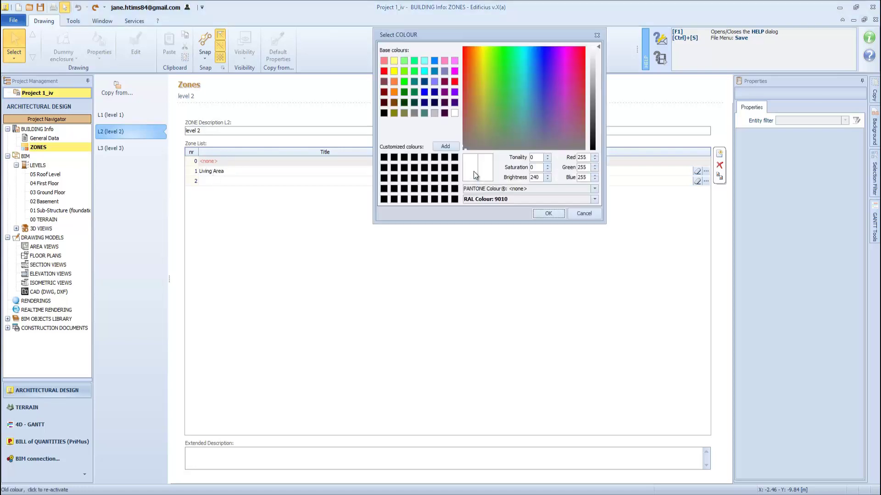
left_click(405, 71)
left_click(546, 214)
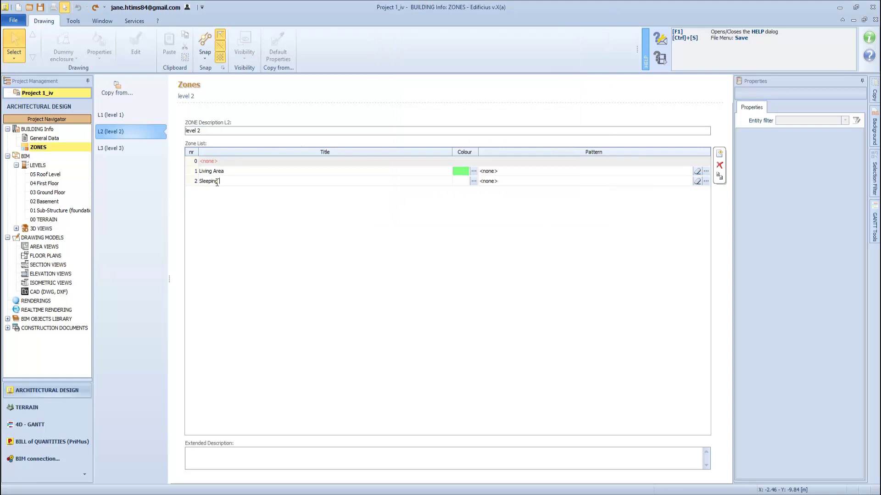
Step: Title the second level 2 zone Sleeping Area and colour it light yellow
left_click(473, 181)
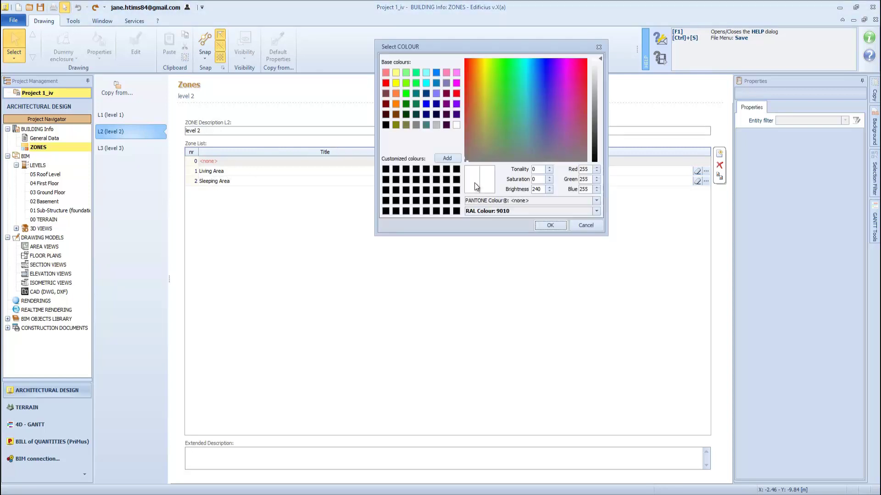
left_click(396, 71)
left_click(558, 227)
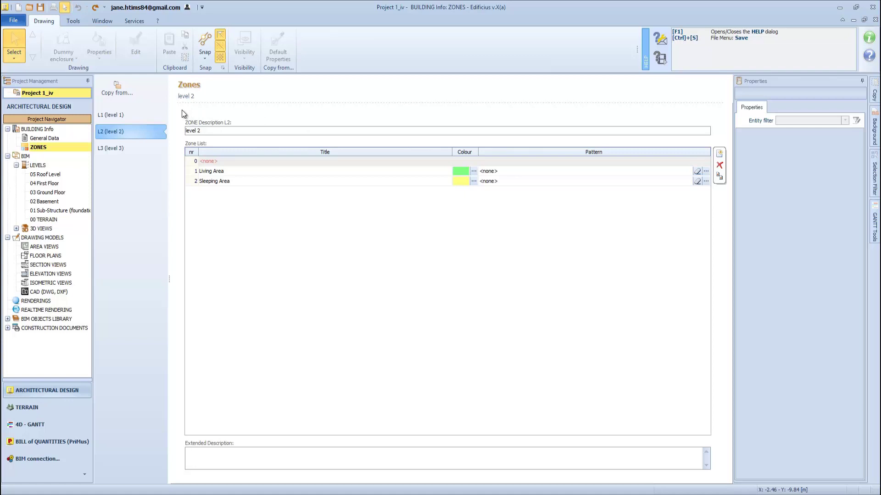
Step: Select all rooms on the Ground Floor plan and assign them to the level 1 zone Unit 1
left_click(41, 193)
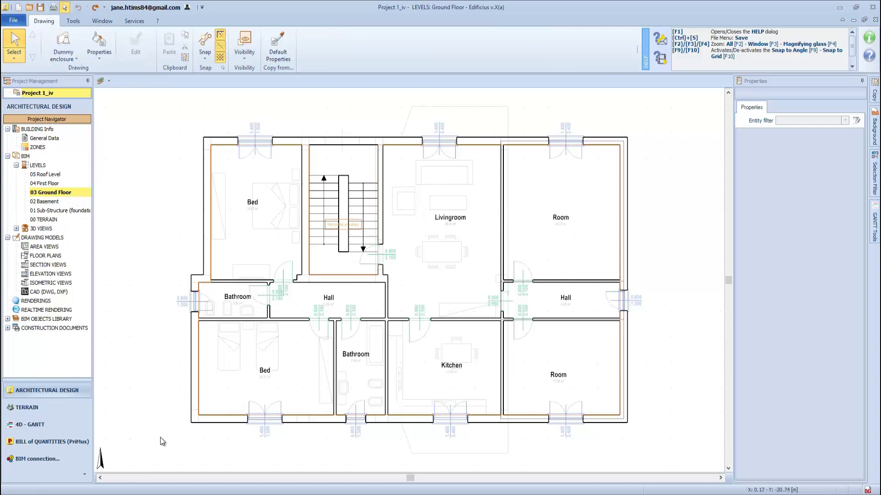
left_click_drag(166, 444, 671, 107)
left_click(844, 121)
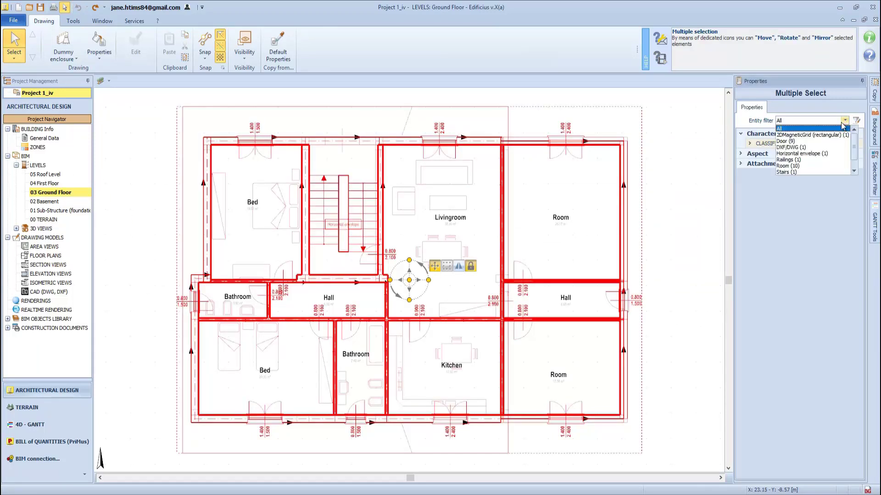
left_click(798, 166)
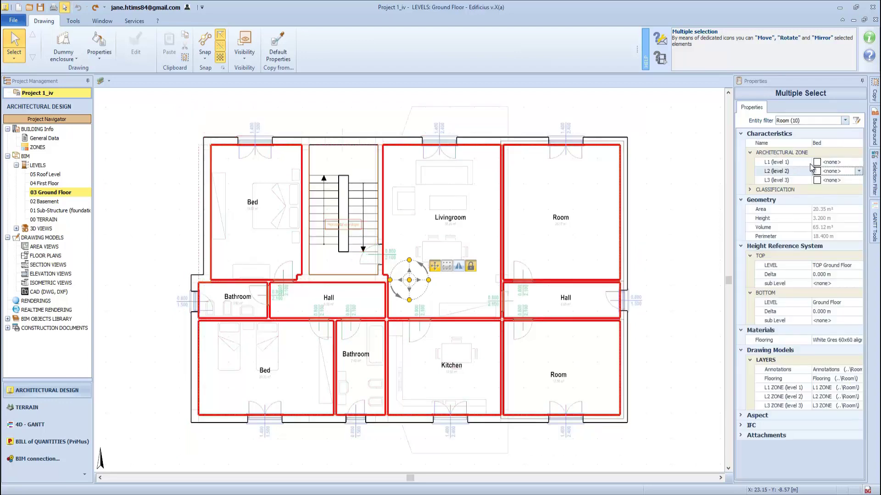
left_click(847, 165)
left_click(857, 163)
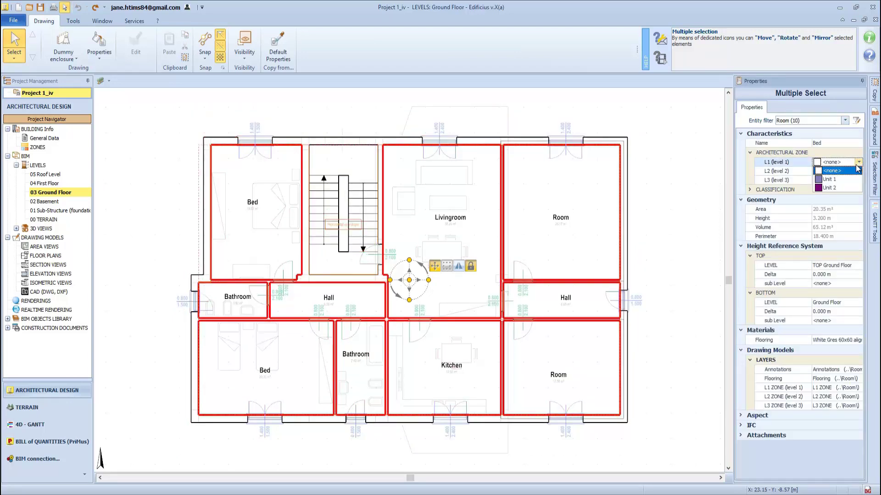
left_click(833, 179)
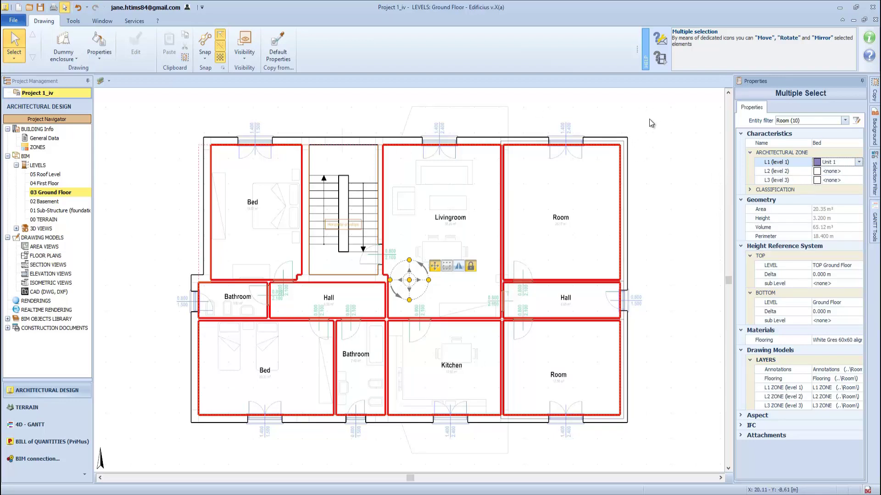
Step: Assign the Livingroom, Kitchen, the two plain Rooms and the Hall between them to the level 2 zone Living Area
left_click_drag(649, 114, 416, 447)
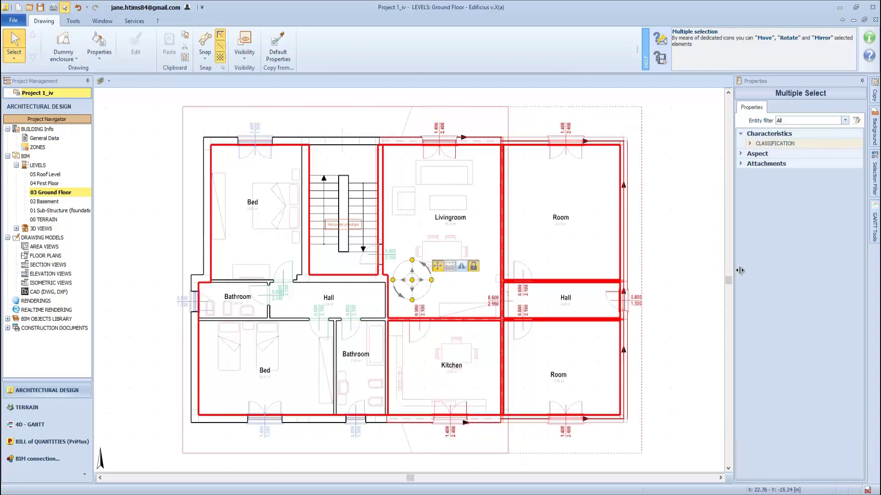
left_click(844, 120)
left_click(798, 161)
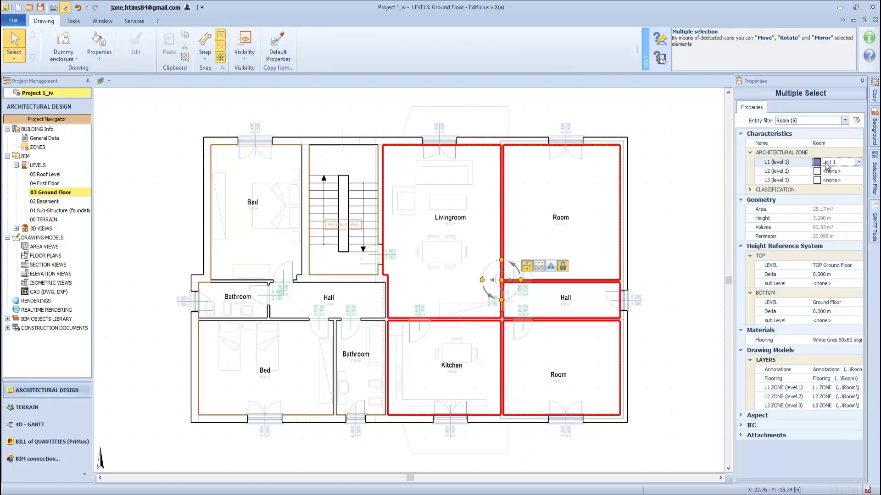
left_click(860, 172)
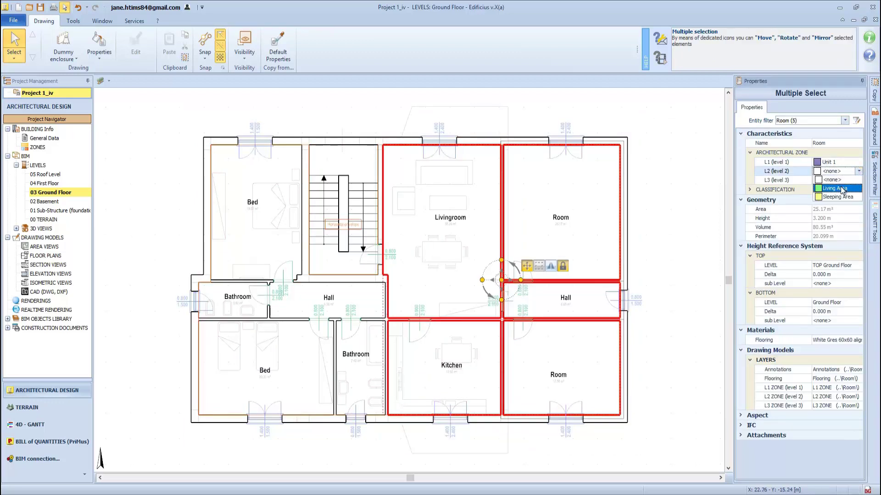
left_click(843, 189)
Step: Assign the two Beds, the two Bathrooms and the Hall between them to the level 2 zone Sleeping Area
left_click_drag(173, 105, 381, 454)
left_click(844, 121)
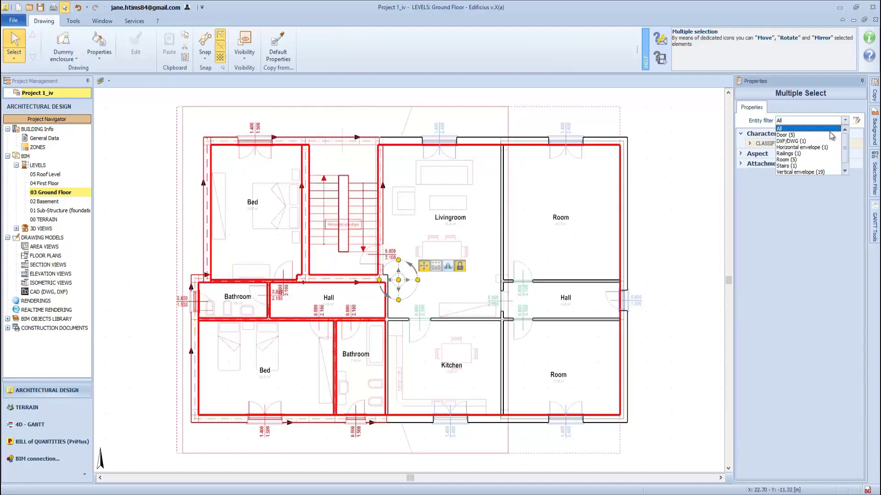
left_click(798, 161)
left_click(852, 176)
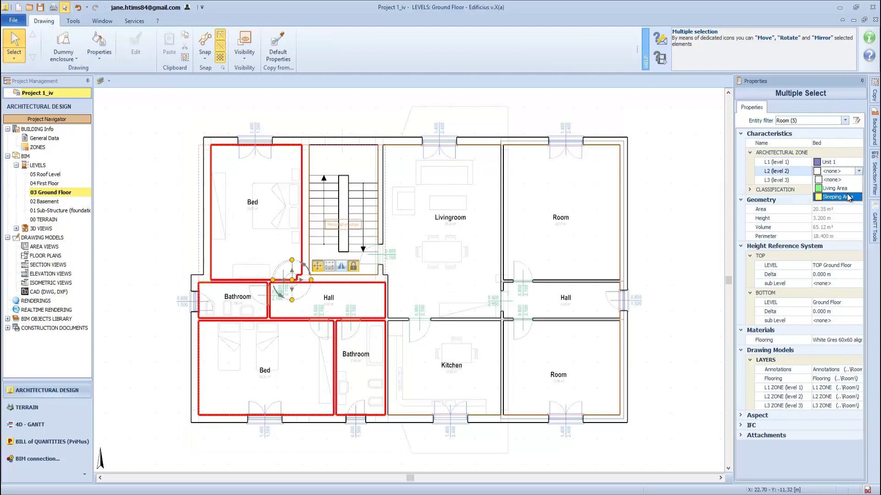
left_click(848, 196)
left_click(652, 244)
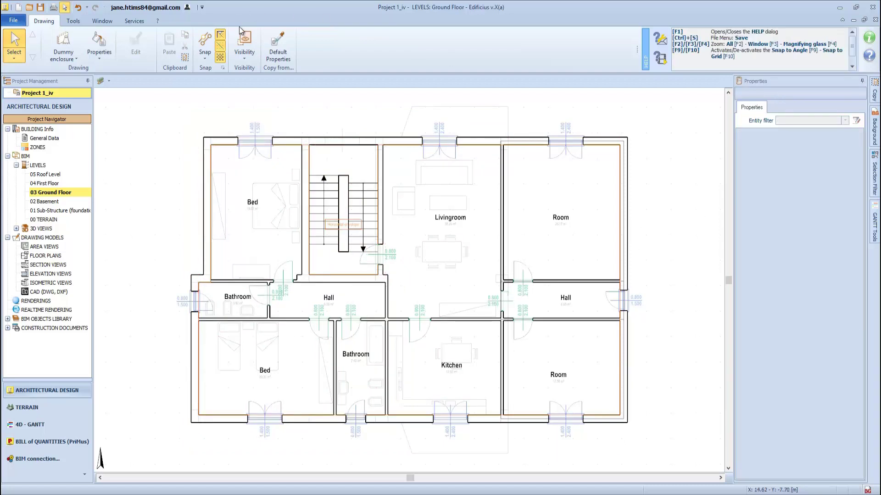
Step: Colour the Ground Floor rooms by L1 zone and after that by L2 zone to check the zone assignments
left_click(245, 58)
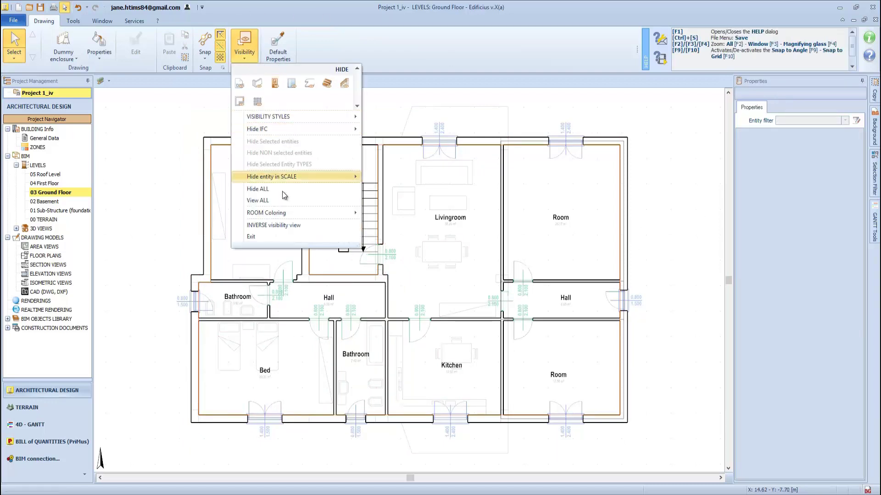
mouse_move(320, 213)
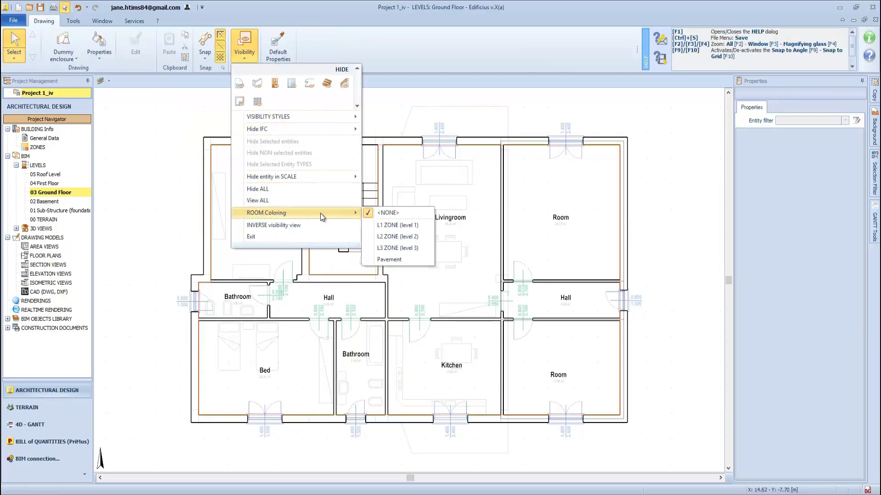
left_click(399, 225)
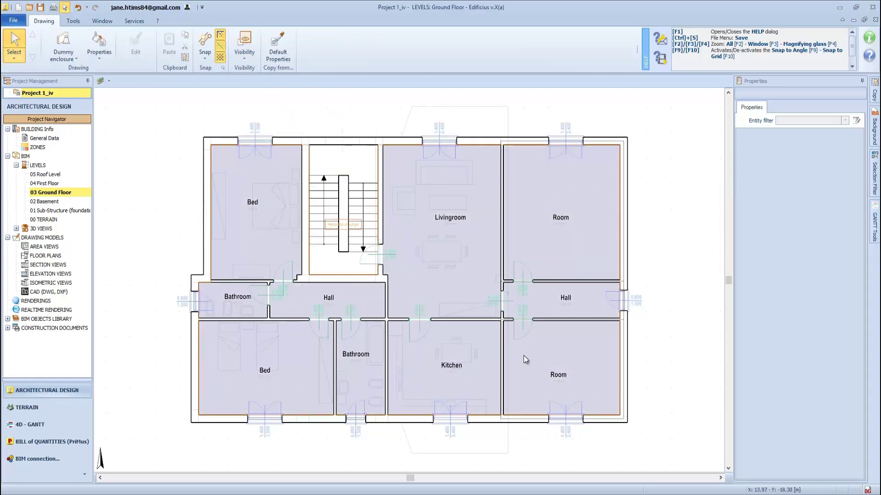
left_click(244, 55)
mouse_move(344, 214)
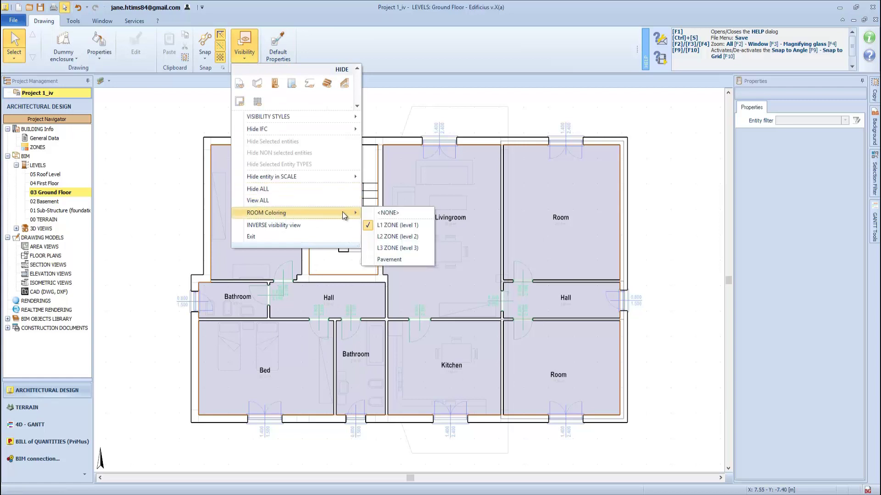
left_click(396, 235)
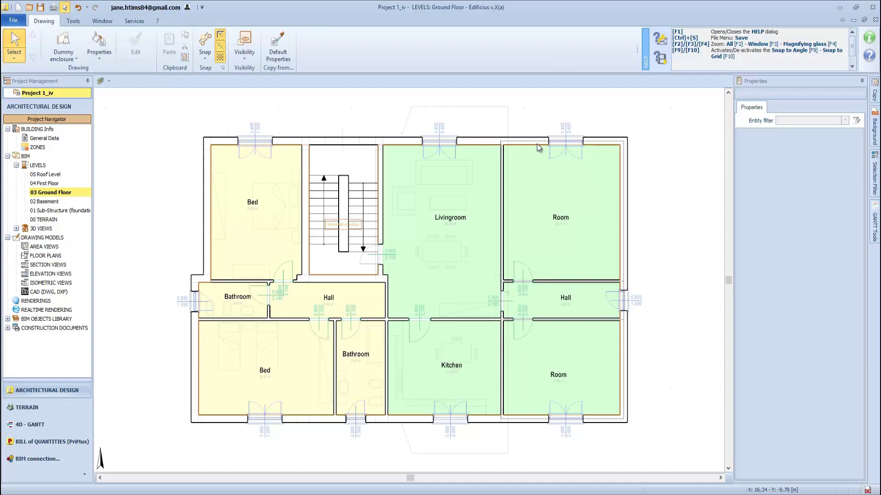
Step: Set the room colouring of the Ground Floor plan back to none
left_click(237, 57)
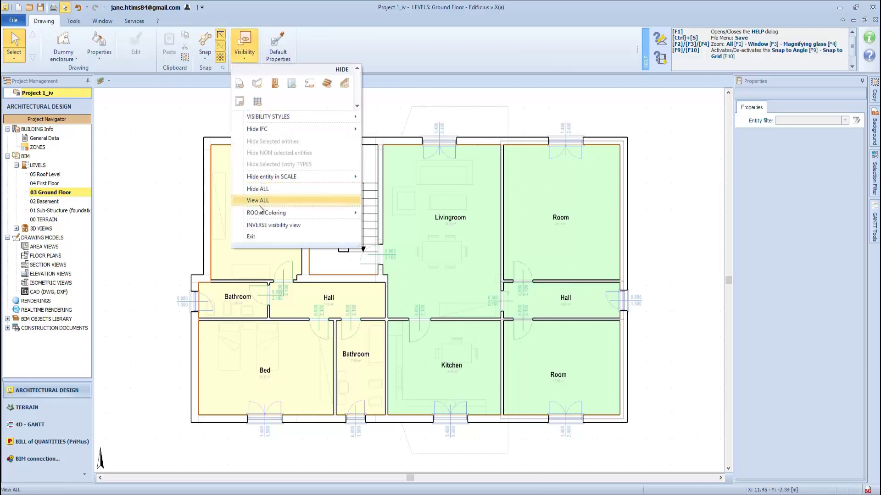
mouse_move(267, 215)
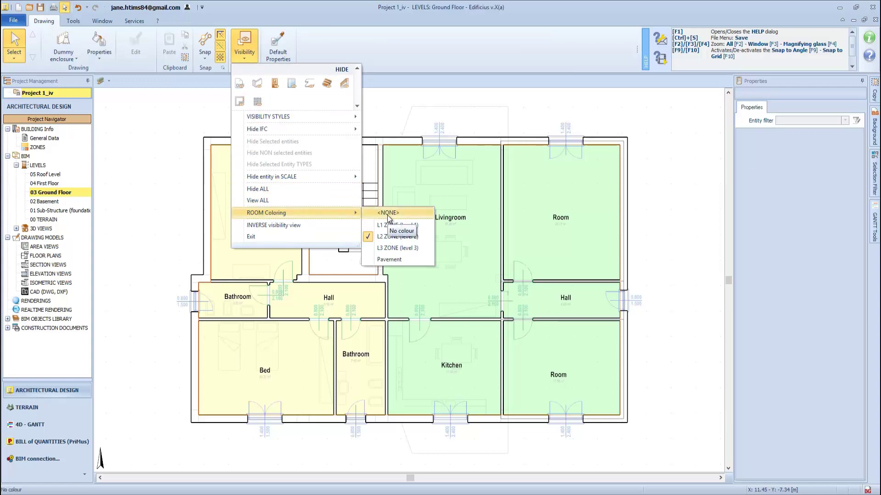
left_click(387, 215)
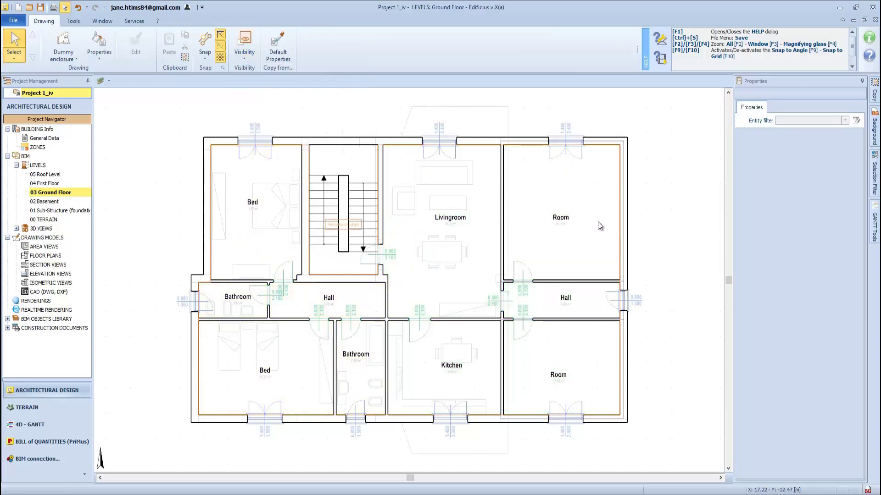
key("ctrl+z")
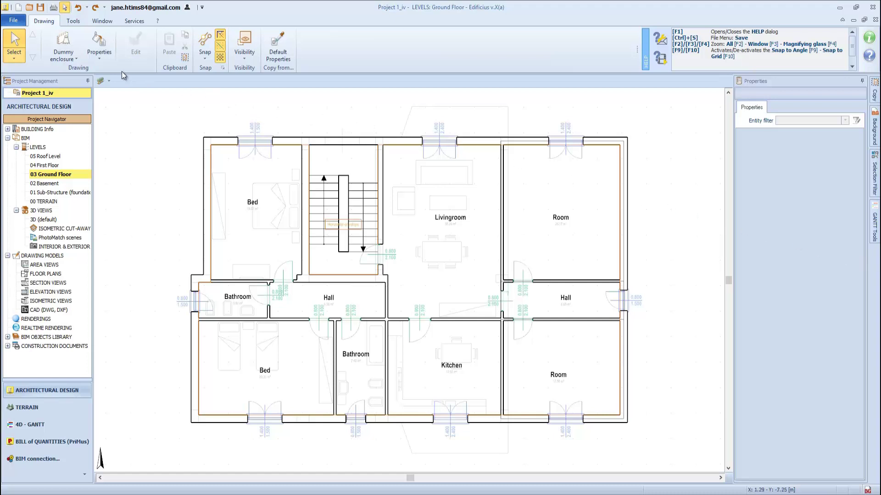
Step: Start the 3D Model tool and choose the Modern Chair from the Chairs category of Interior furniture in the objects library
left_click(65, 57)
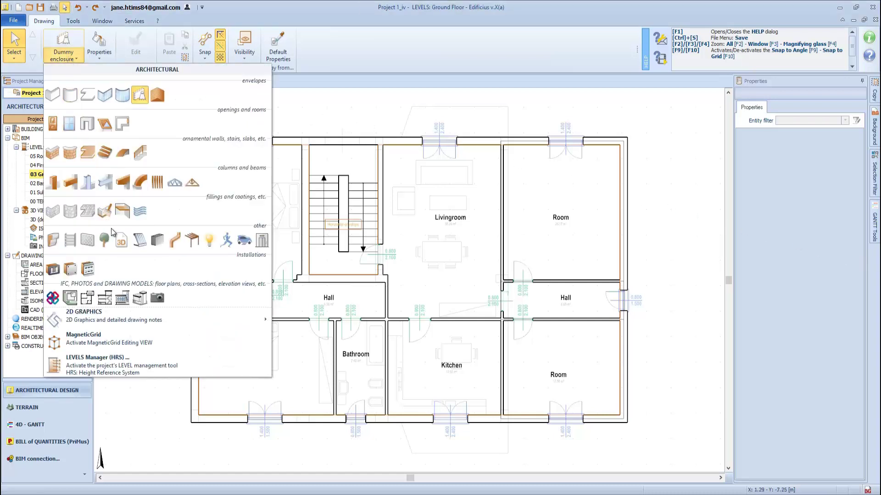
left_click(121, 240)
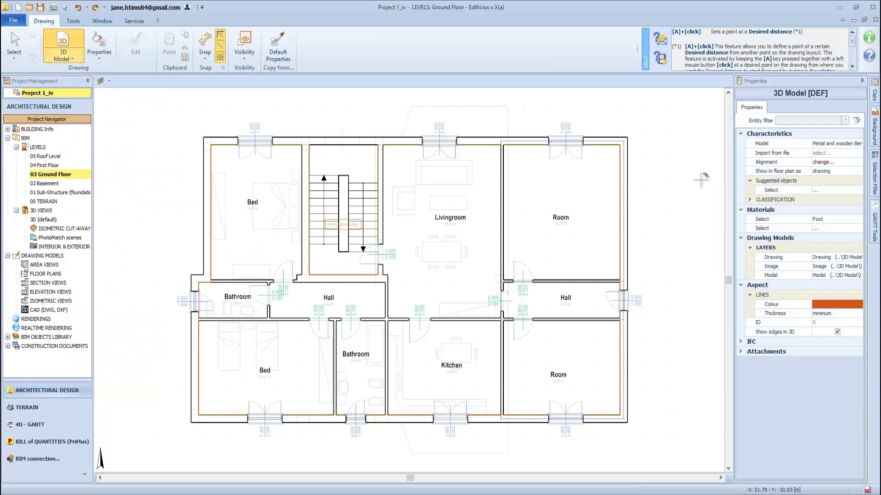
left_click(853, 143)
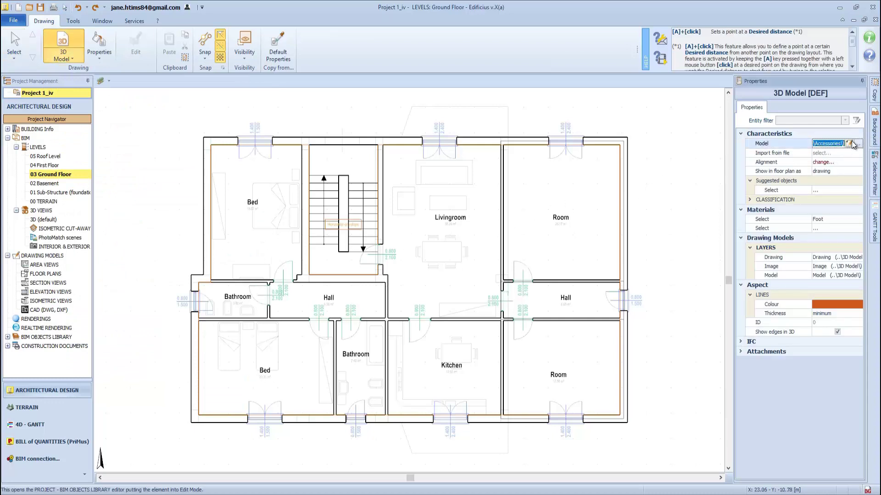
left_click(858, 144)
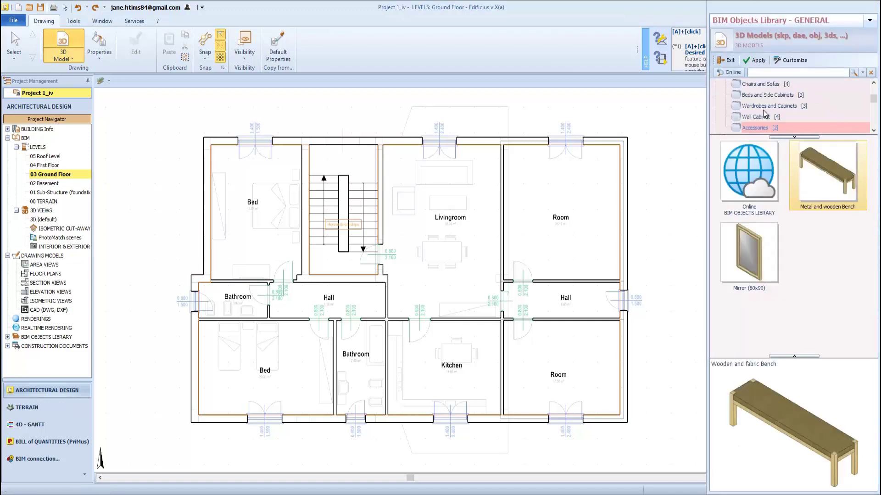
scroll(762, 115, "up", 1)
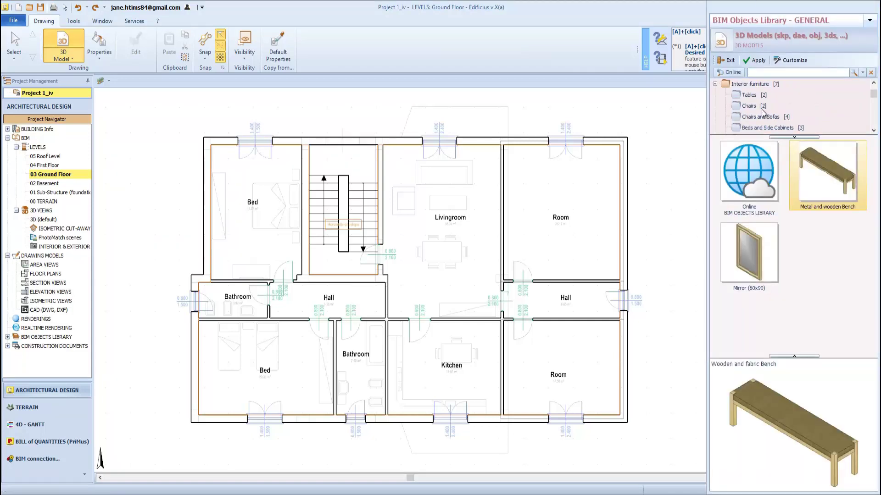
left_click(743, 85)
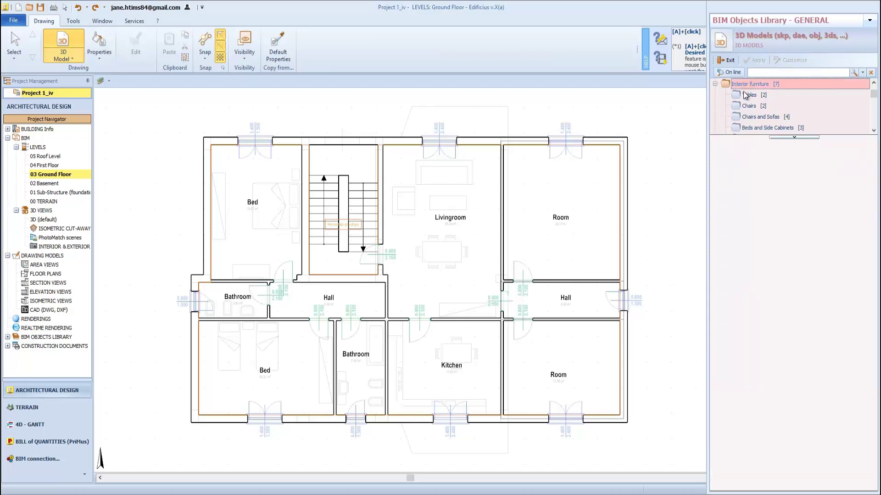
left_click(748, 106)
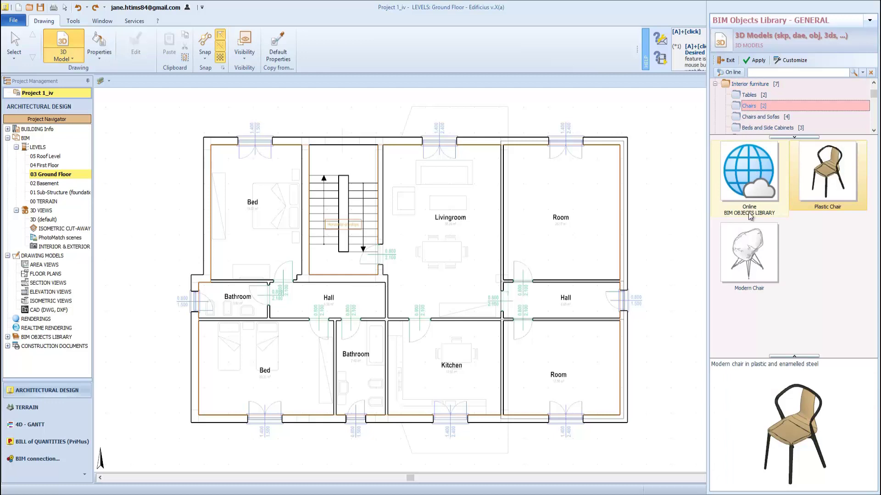
double_click(745, 250)
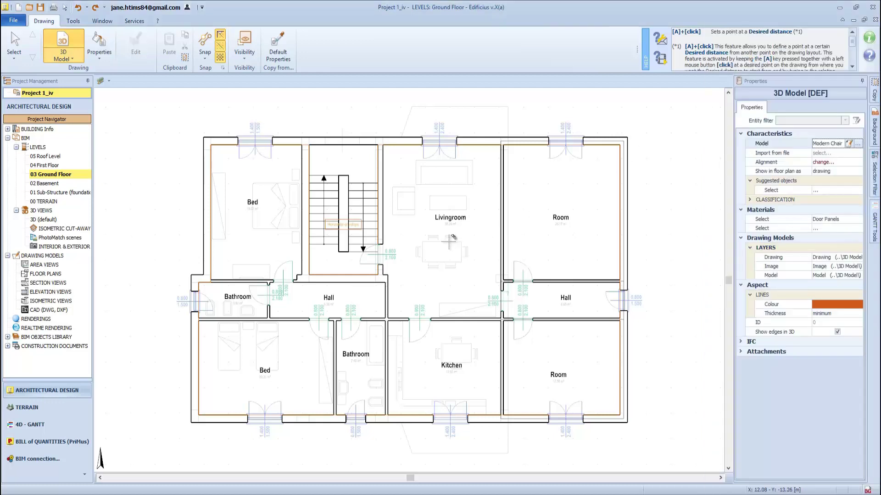
Step: Place two Modern Chairs side by side along the upper edge of the Livingroom dining table
scroll(447, 238, "up", 3)
left_click(411, 239)
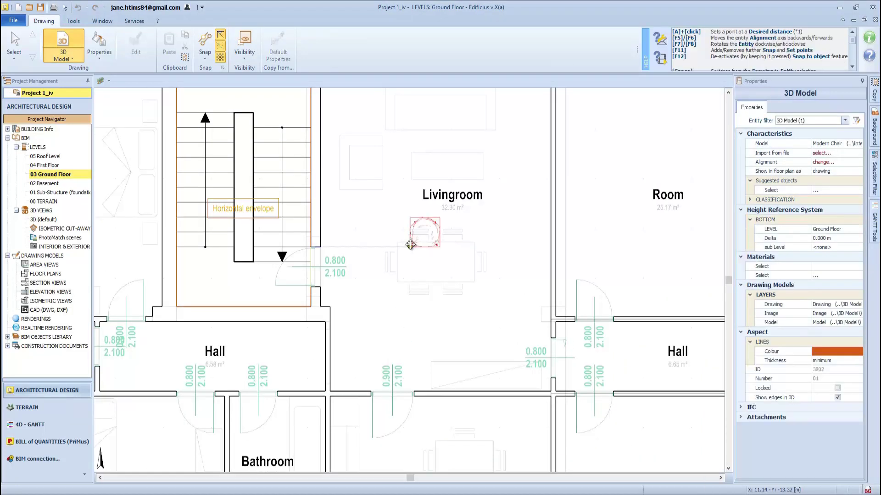
left_click(404, 253)
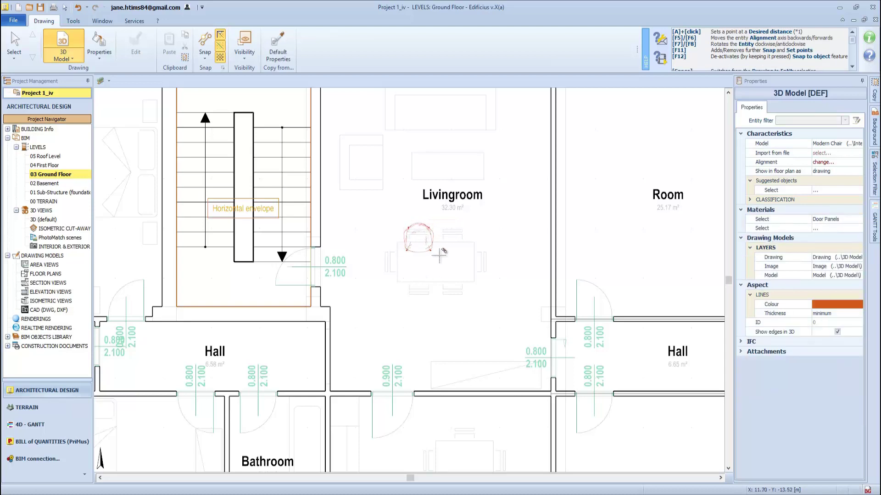
key("Escape")
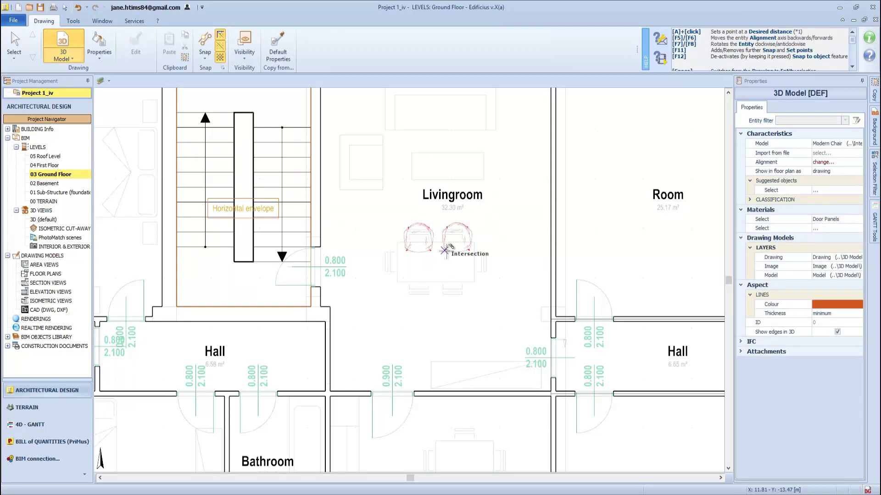
Step: Choose the Generic fabric sofa from Chairs and Sofas and place it over the sofa outline above the Livingroom coffee table
left_click(835, 144)
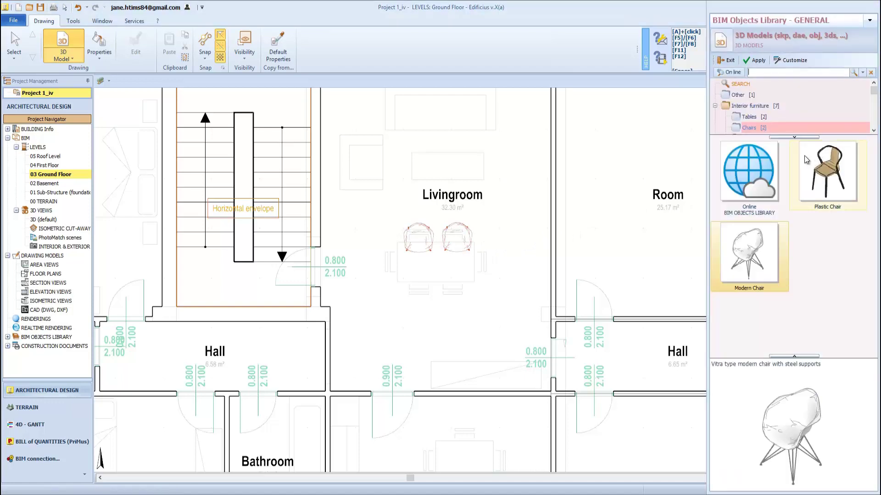
left_click(751, 120)
left_click(747, 108)
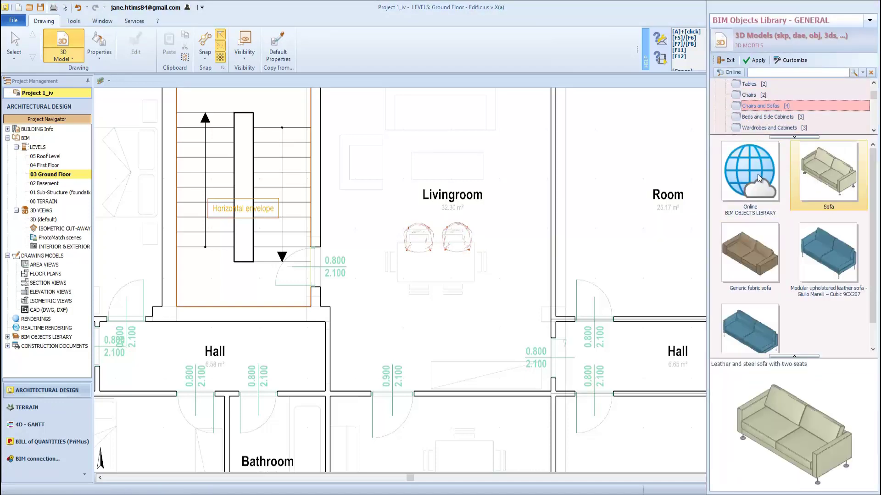
left_click(764, 266)
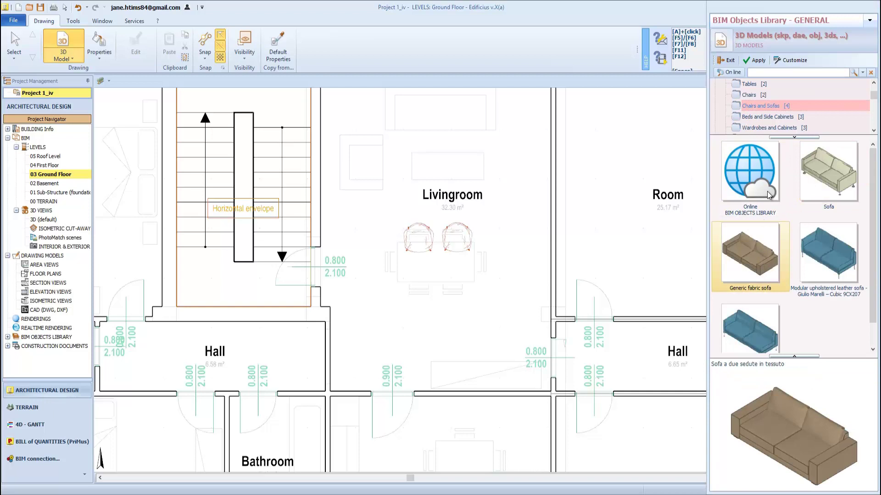
left_click(756, 60)
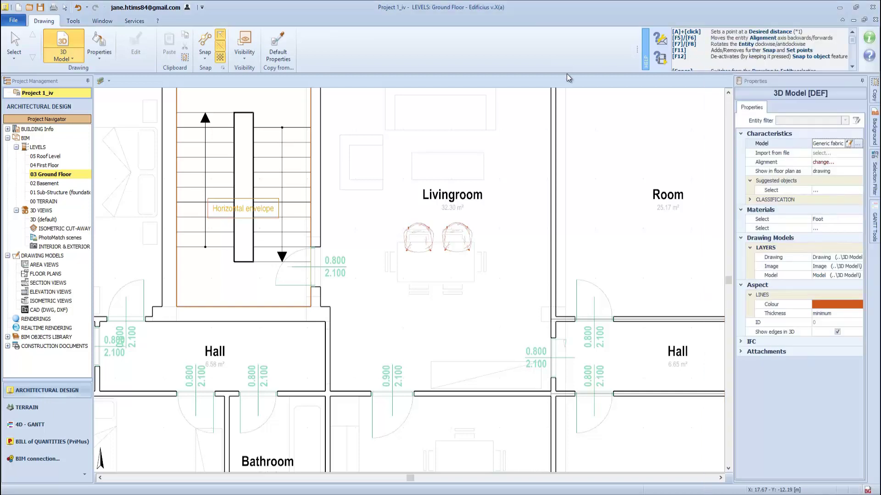
left_click(388, 134)
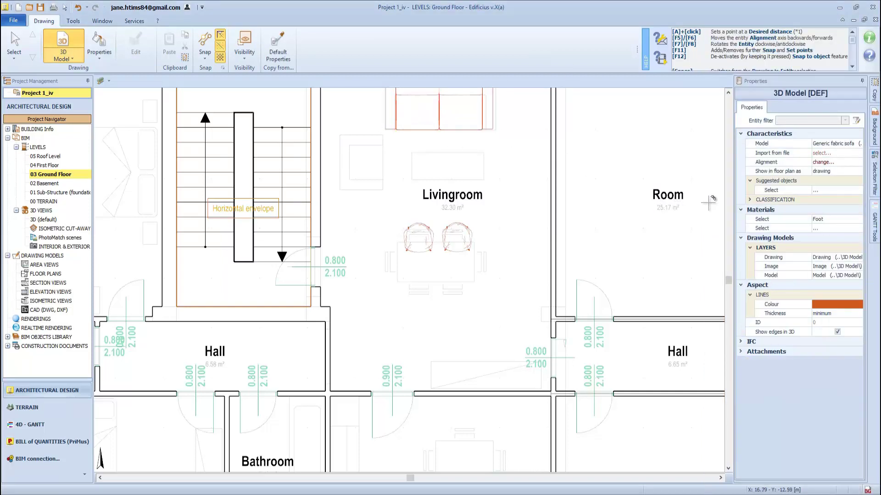
Step: Open the online BIM objects library from the 3D model library and look through the available 3D models
left_click(835, 144)
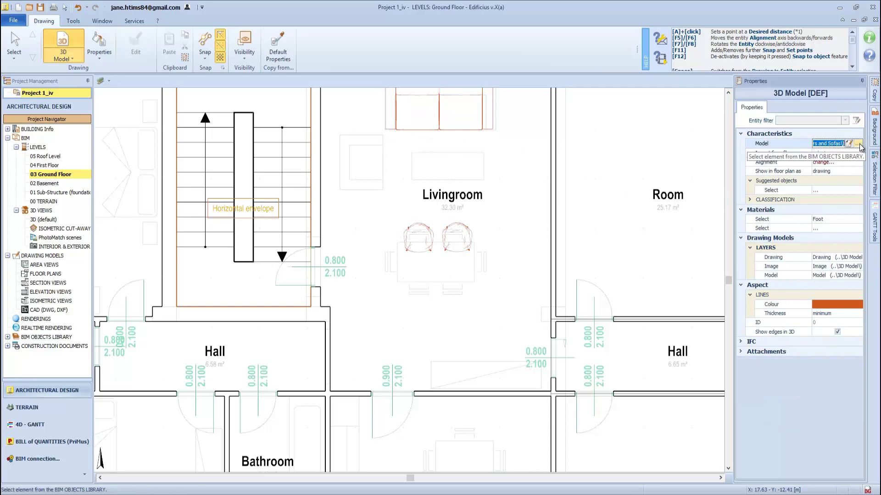
left_click(857, 144)
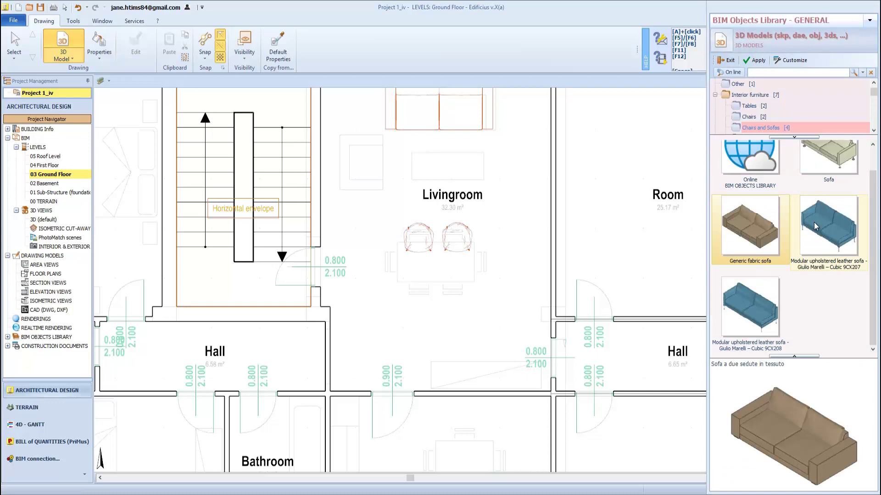
double_click(726, 95)
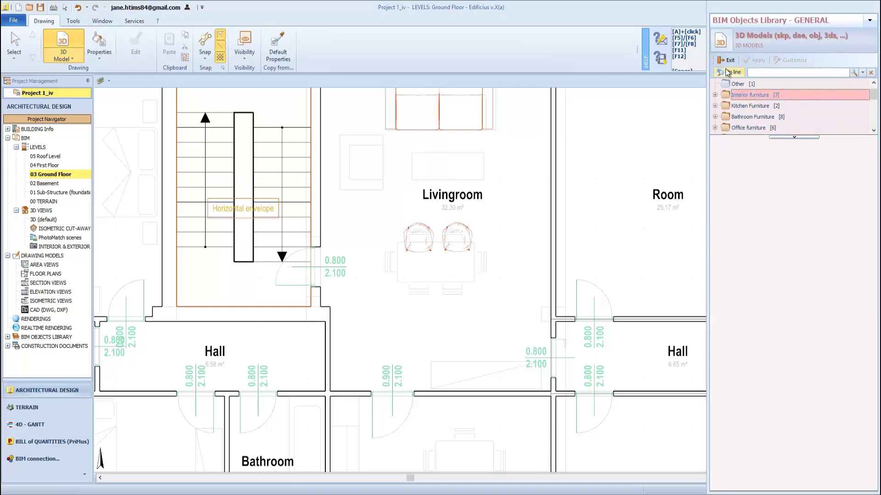
left_click(716, 96)
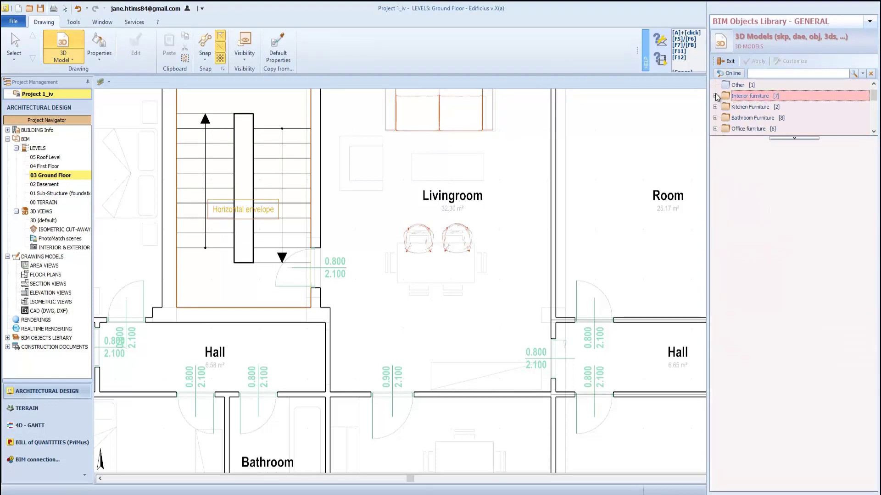
left_click(730, 73)
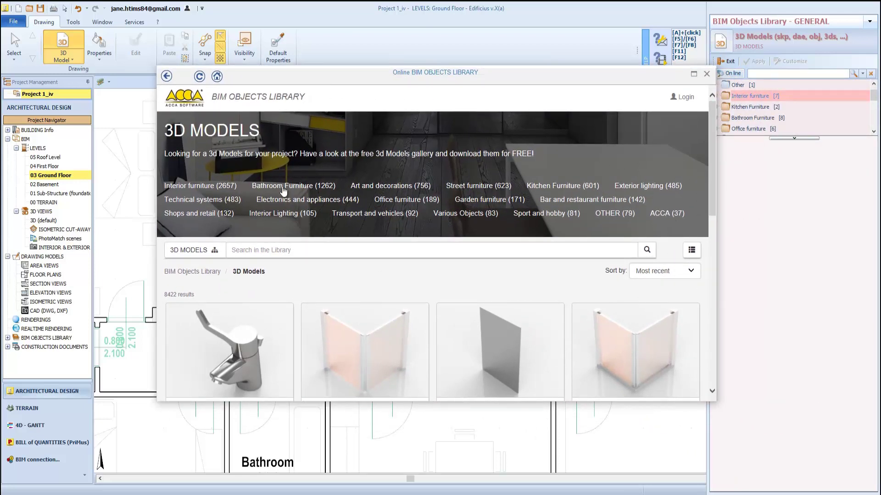
scroll(410, 268, "down", 6)
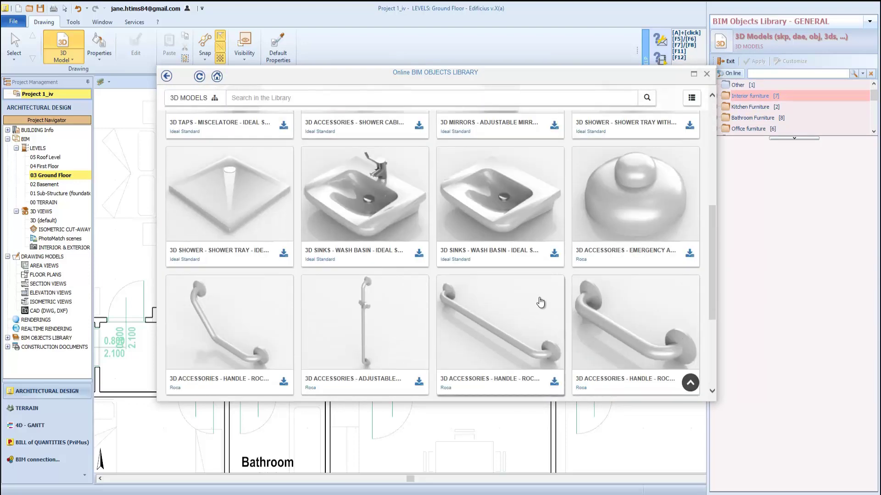
scroll(534, 289, "up", 6)
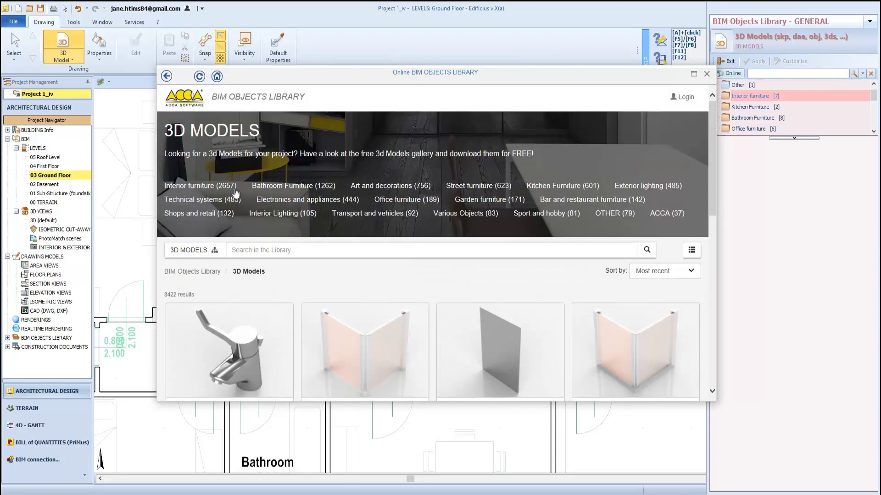
Step: Browse the Kitchen Furniture category of the online BIM objects library and download the Kare rectangular table
left_click(548, 187)
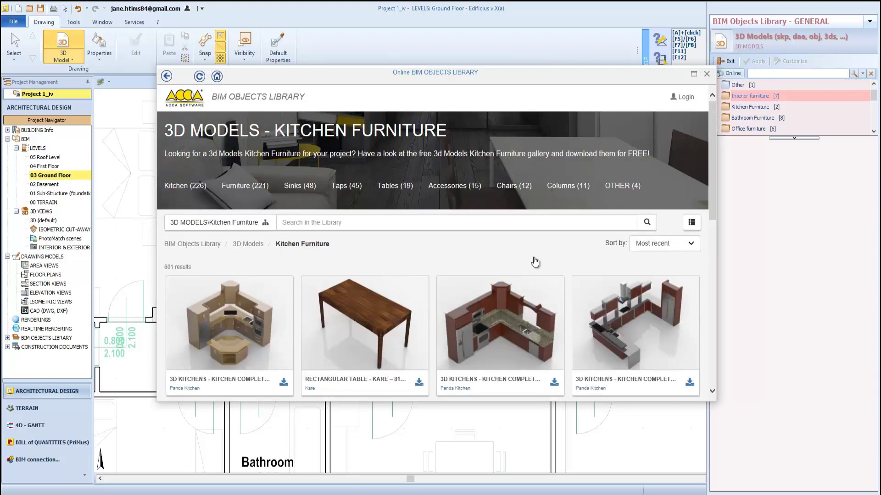
scroll(535, 259, "down", 4)
scroll(535, 264, "down", 12)
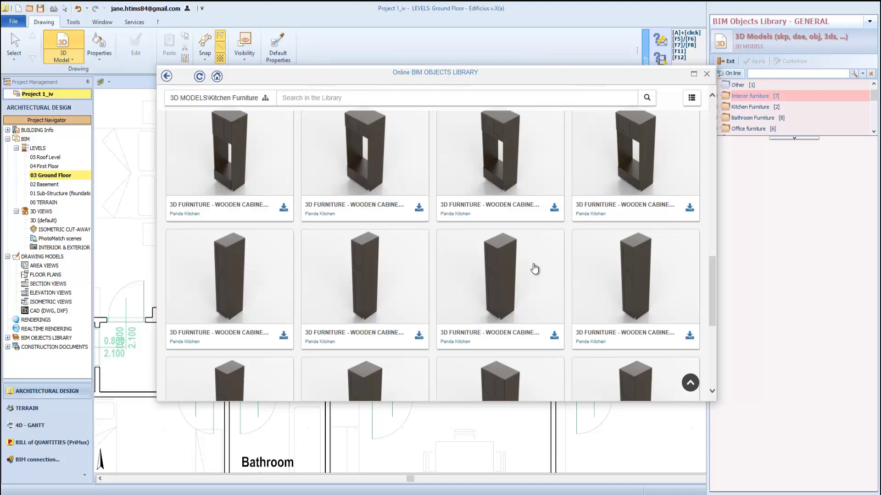
scroll(534, 269, "down", 1)
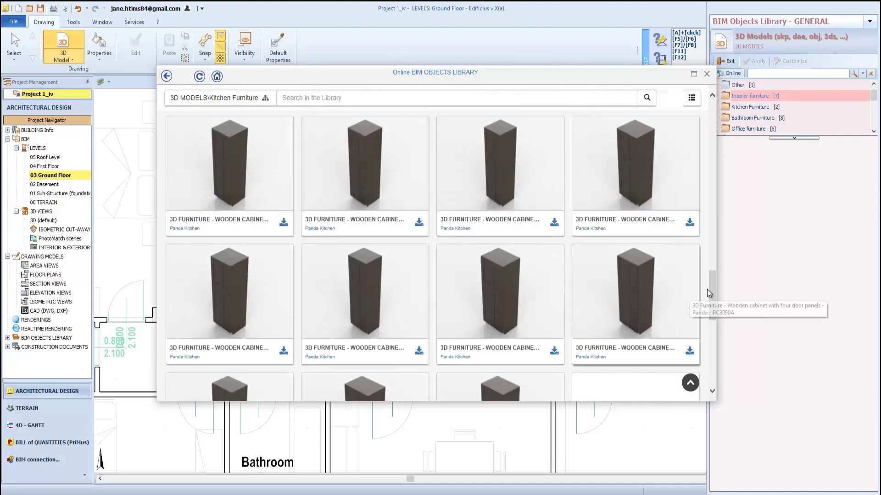
left_click_drag(712, 300, 692, 152)
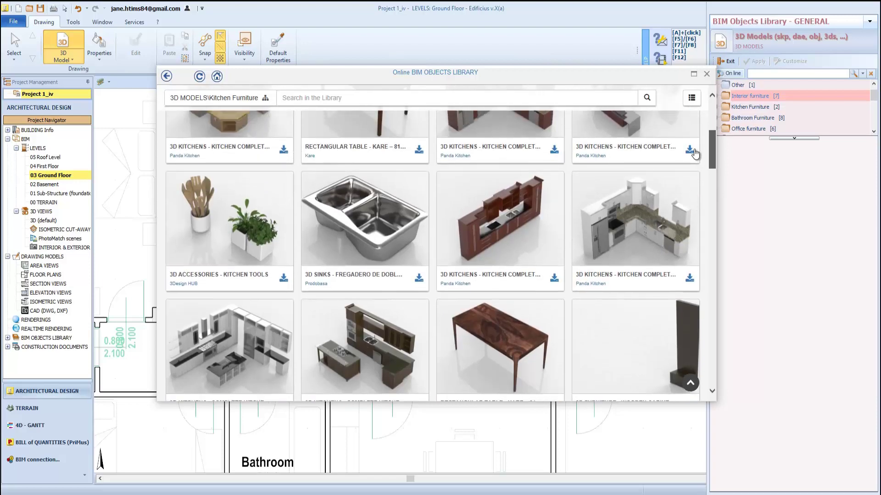
scroll(500, 256, "up", 5)
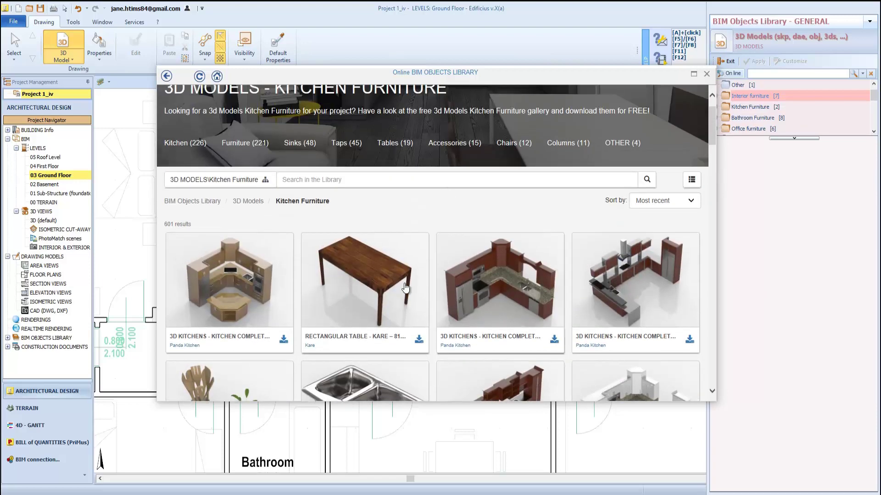
left_click(418, 342)
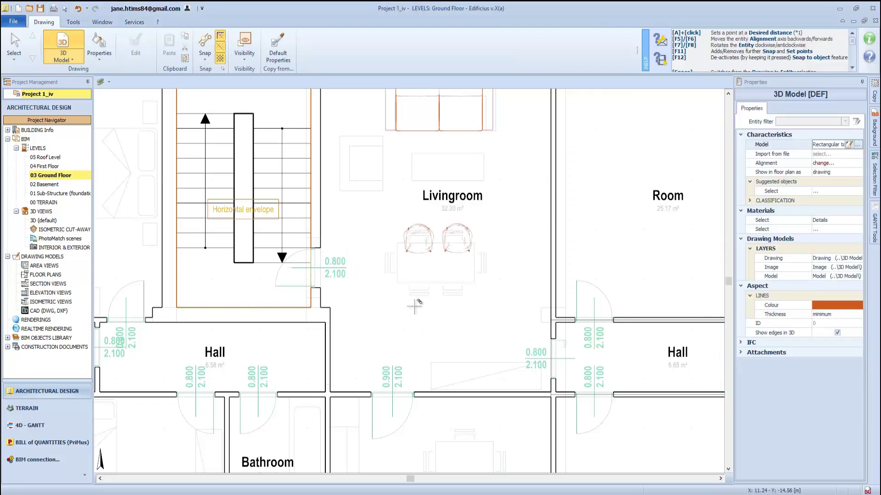
Step: Place the rectangular table over the dining table outline in the Livingroom and finish the placement
left_click(398, 283)
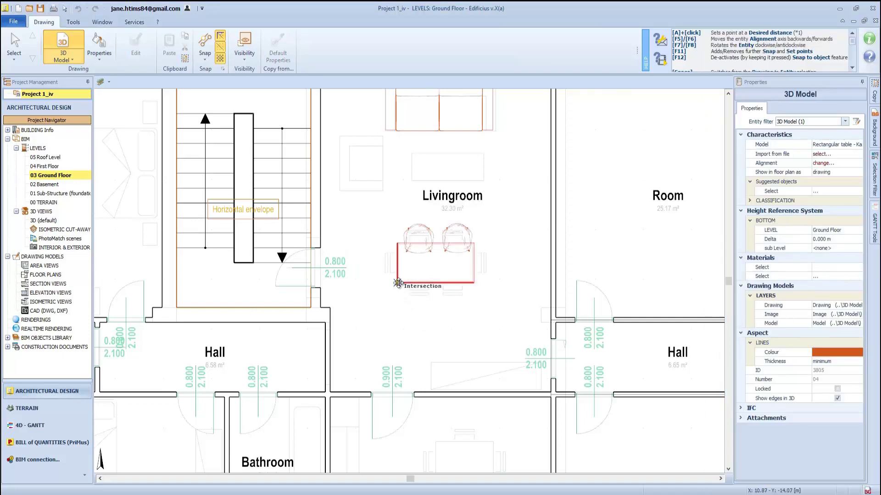
key("Escape")
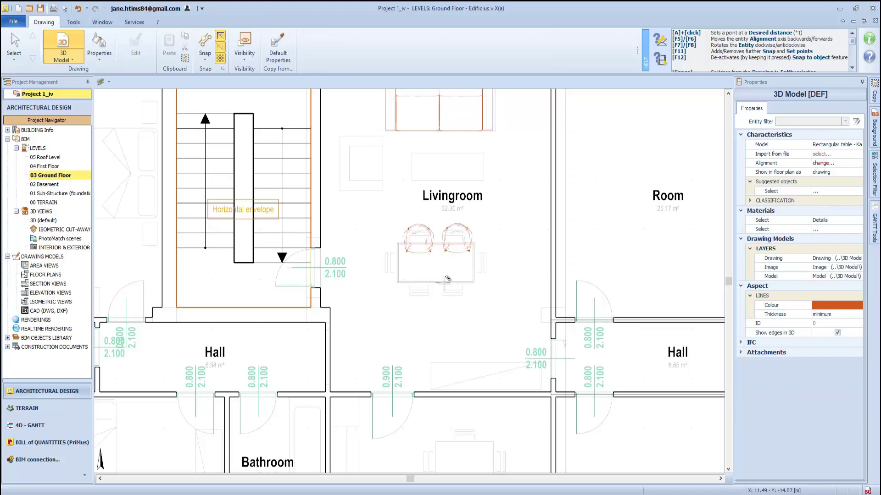
middle_click(137, 115)
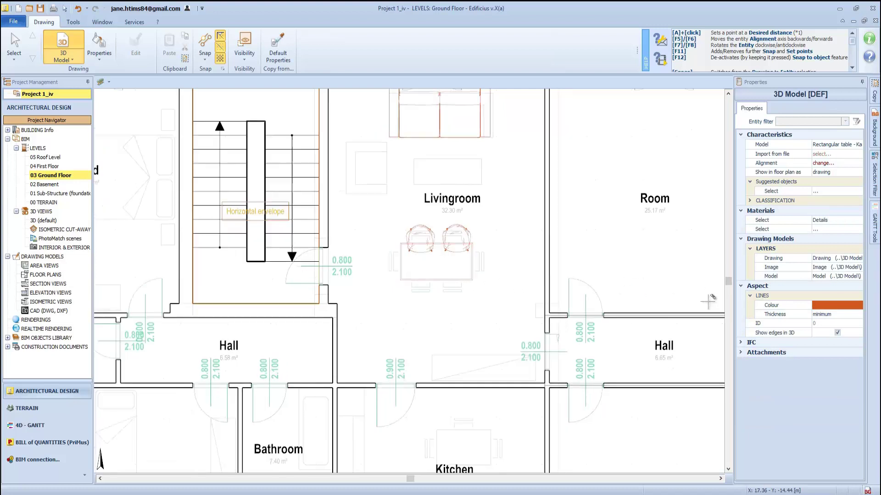
Step: In the default 3D view, lower the top of a section box to the Ground Floor rooms and inspect the placed furniture
double_click(48, 221)
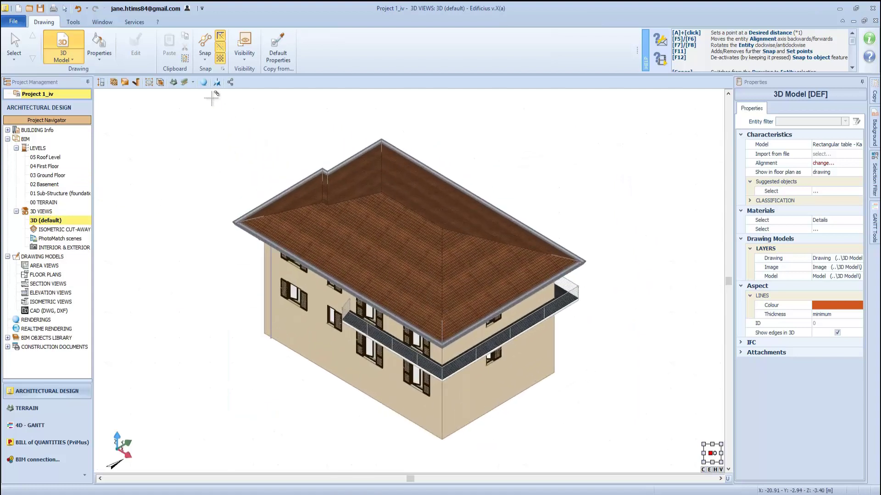
left_click(161, 83)
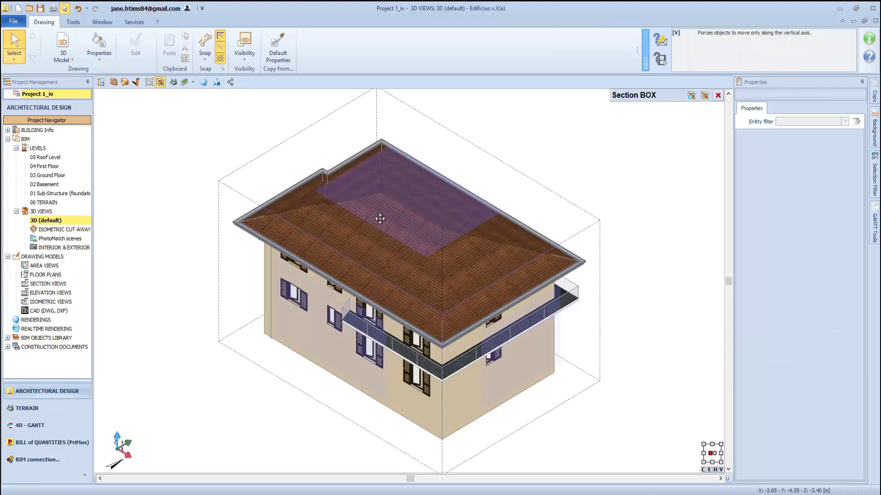
left_click_drag(380, 219, 377, 294)
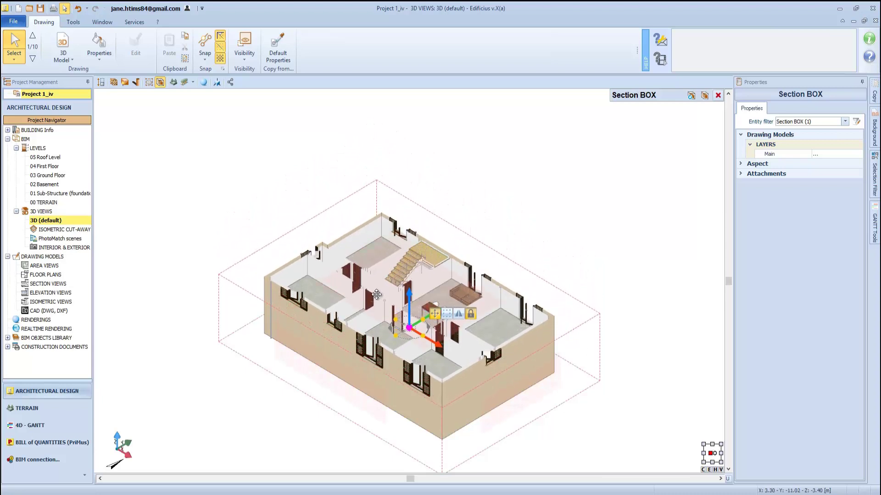
scroll(429, 328, "up", 5)
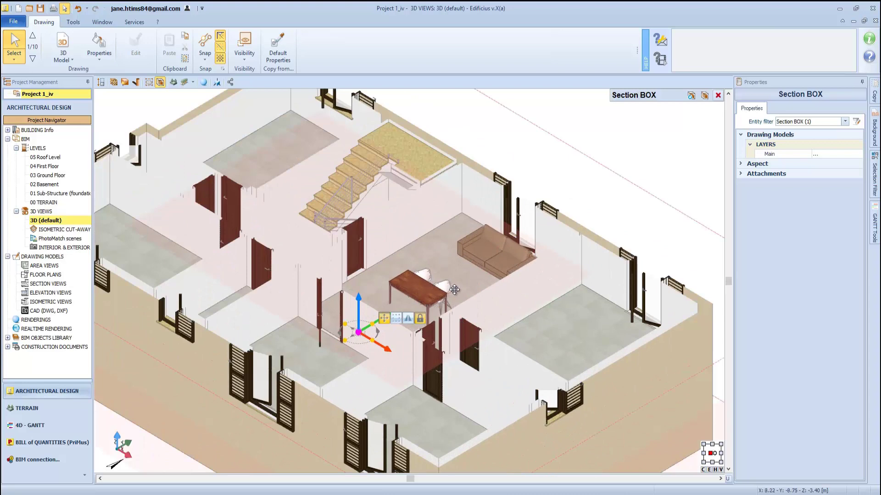
middle_click_drag(454, 290, 469, 293)
scroll(468, 292, "down", 5)
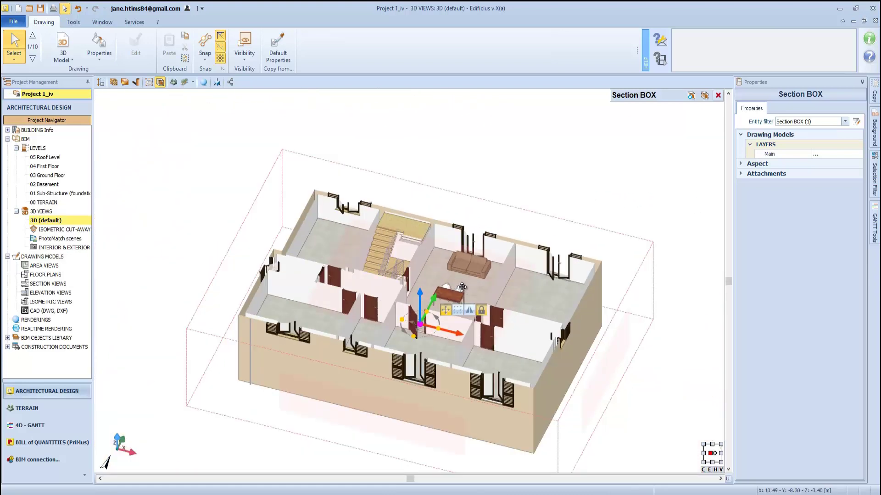
Step: Reset the section box, cut the building vertically to expose the interior walls of all floors, and hide the box outline
left_click(691, 97)
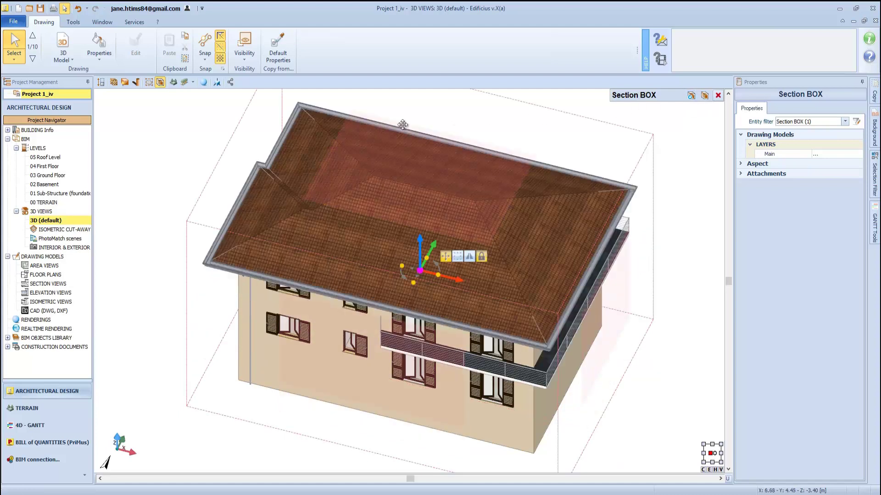
left_click(161, 82)
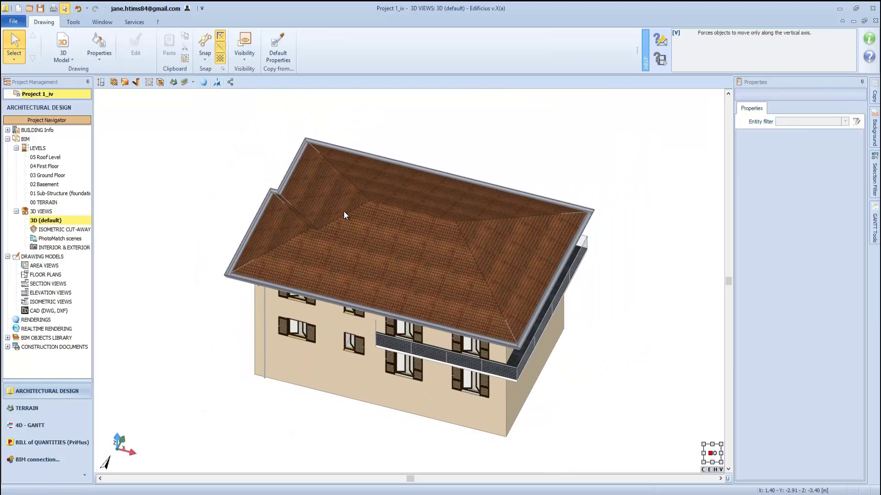
left_click(161, 83)
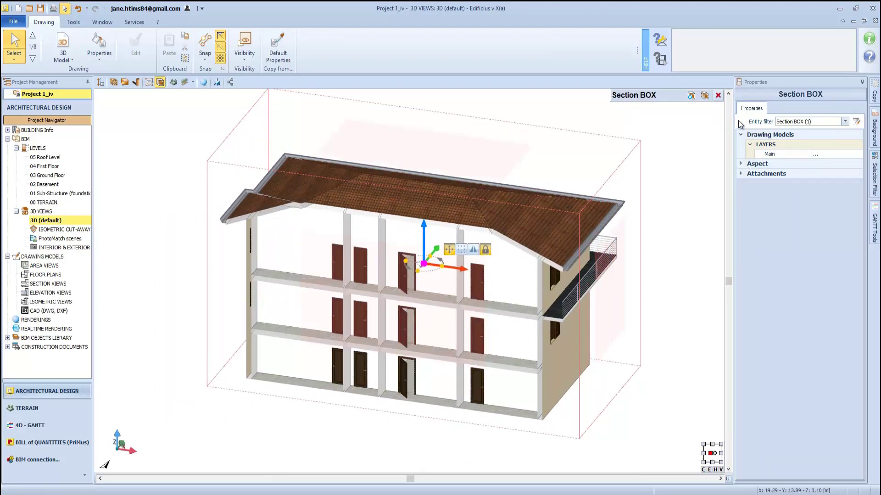
left_click(704, 95)
Step: Place a flush-mounted rectangular device box on the Ground Floor wall beside the open door, about 0.98 m above the floor
scroll(405, 346, "up", 8)
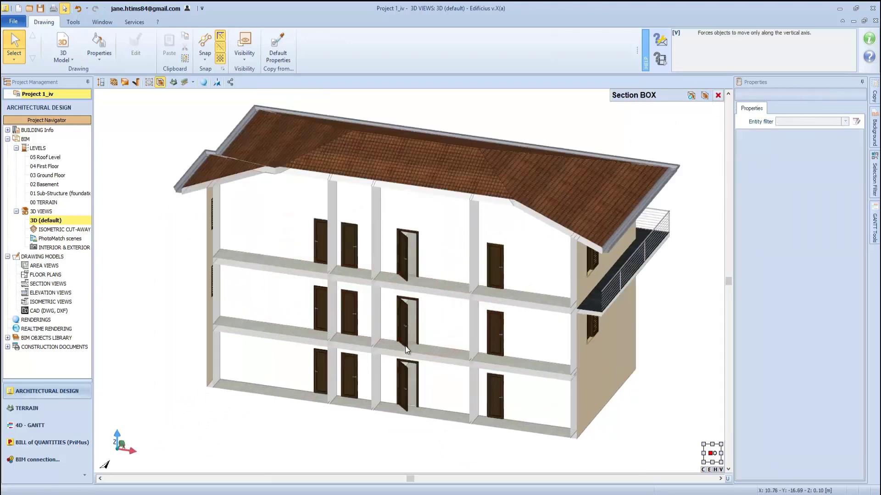
scroll(480, 294, "up", 2)
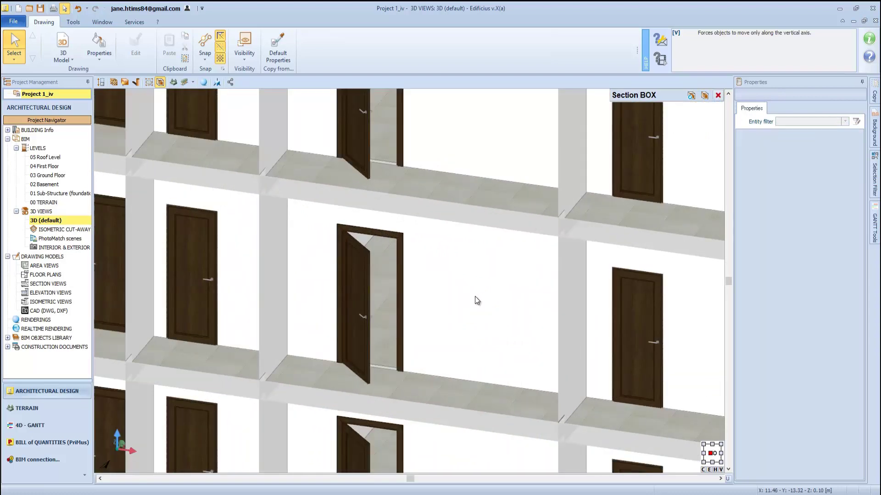
scroll(456, 309, "up", 3)
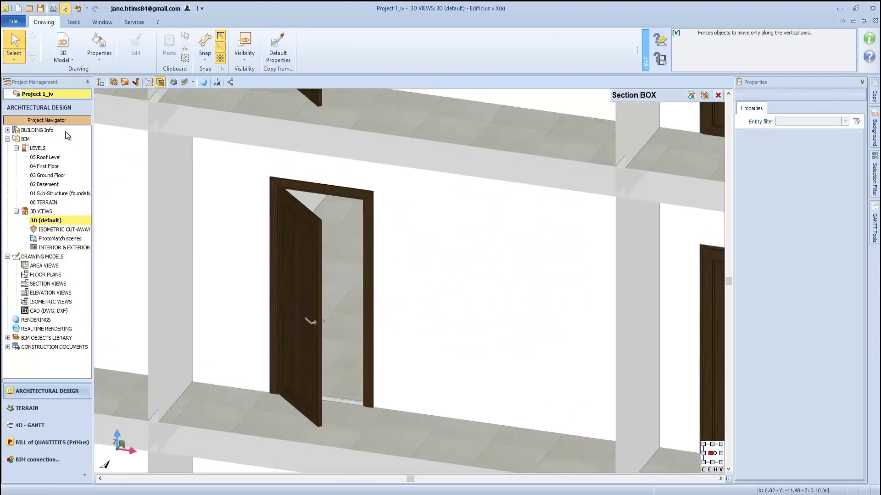
left_click(57, 58)
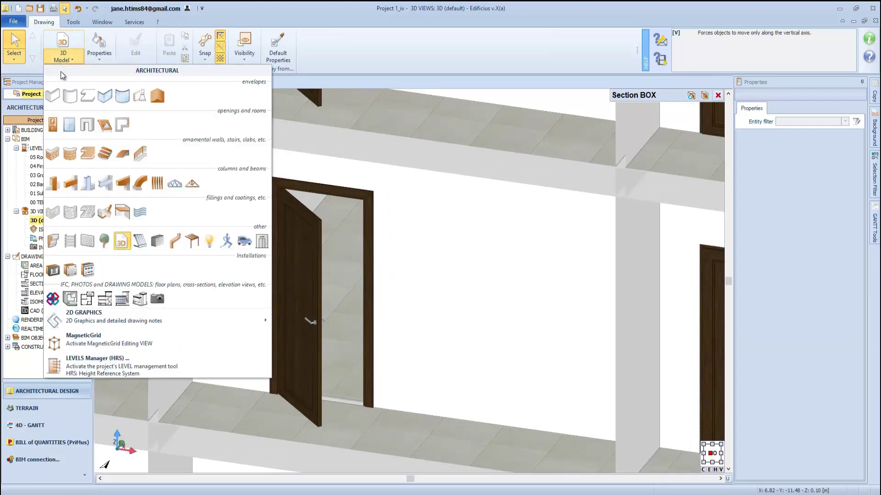
left_click(54, 270)
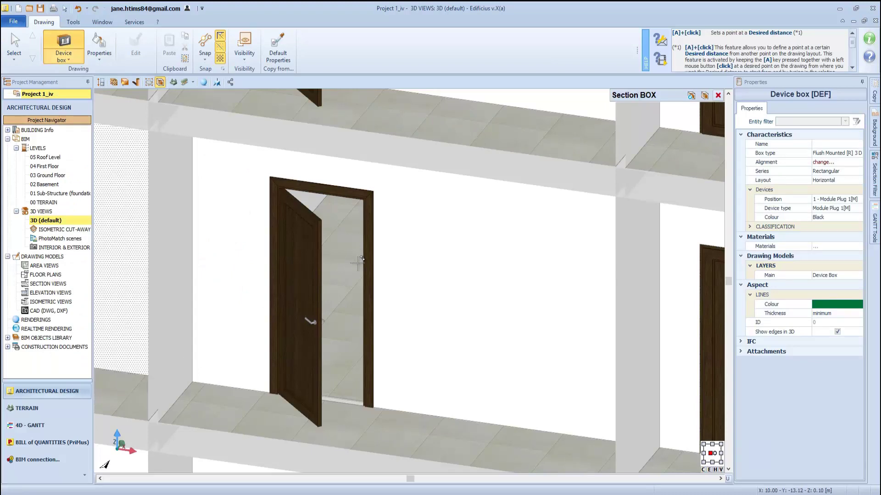
left_click(404, 313)
scroll(404, 315, "up", 3)
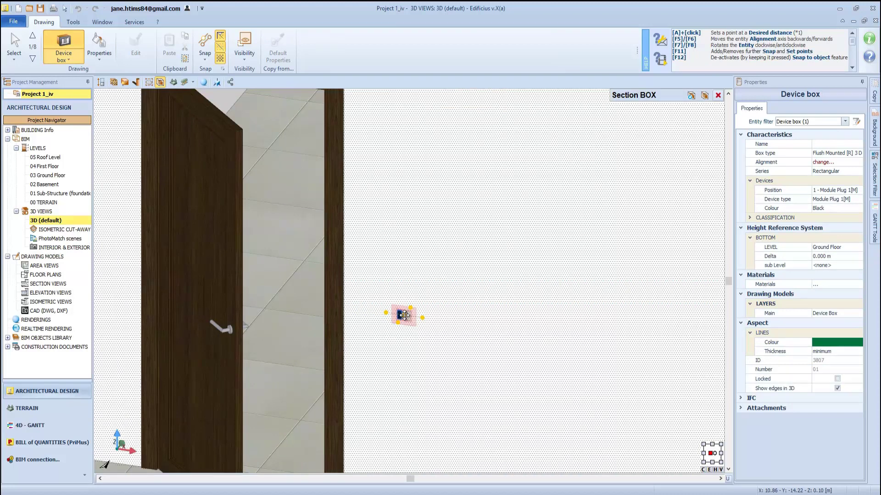
left_click(422, 318)
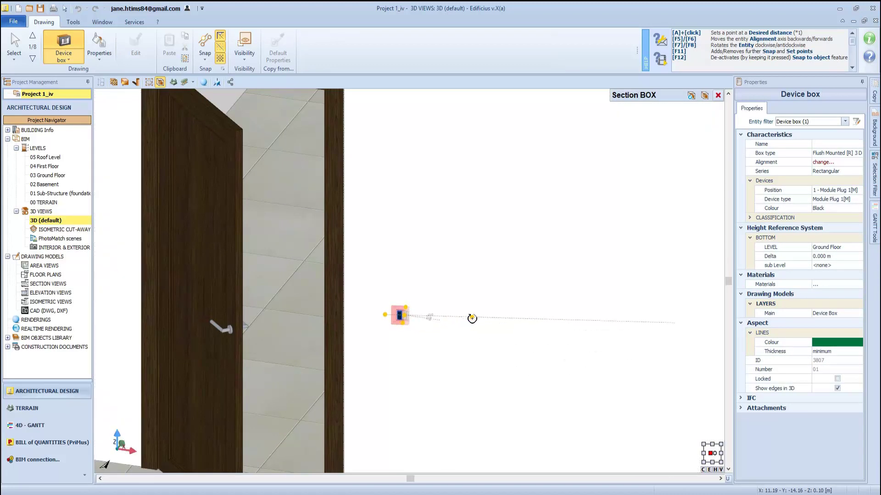
left_click(468, 325)
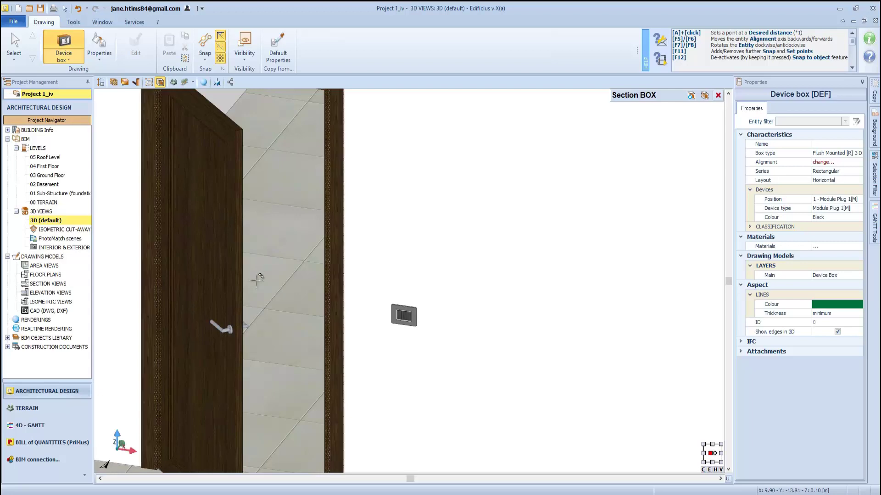
Step: Place a second device box lower on the same wall, directly below the first, and leave the Device box tool
left_click(397, 450)
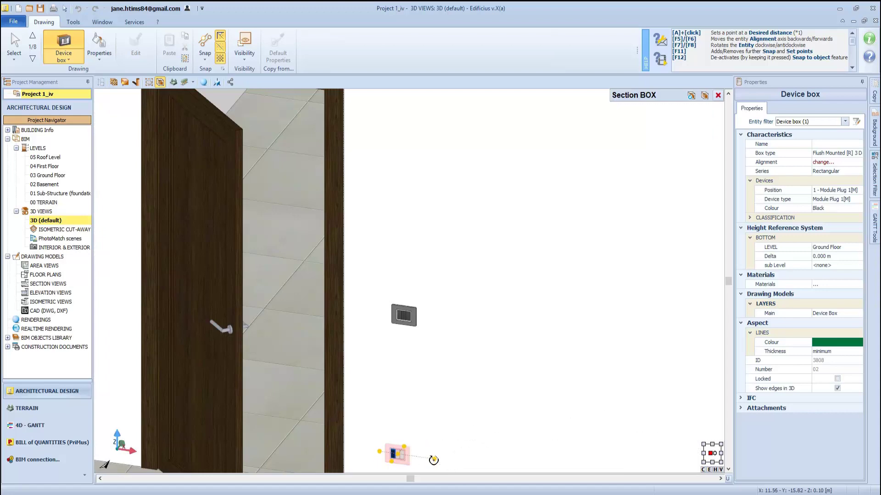
left_click(432, 460)
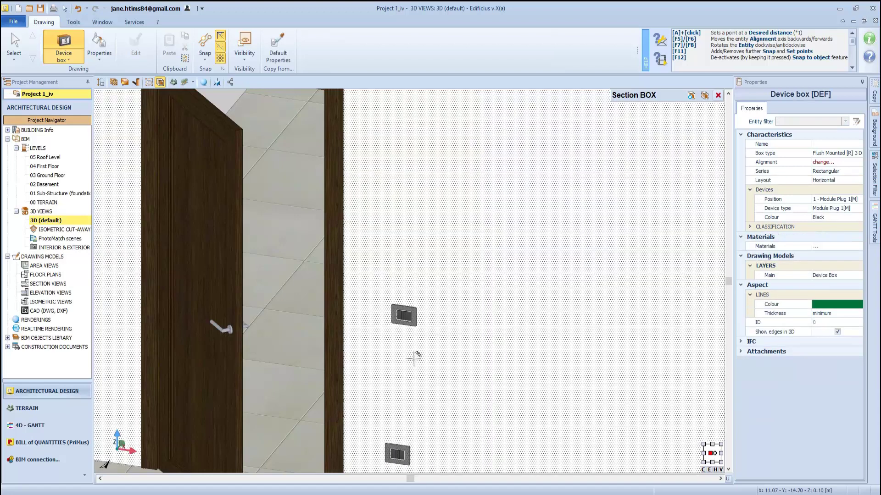
left_click(16, 42)
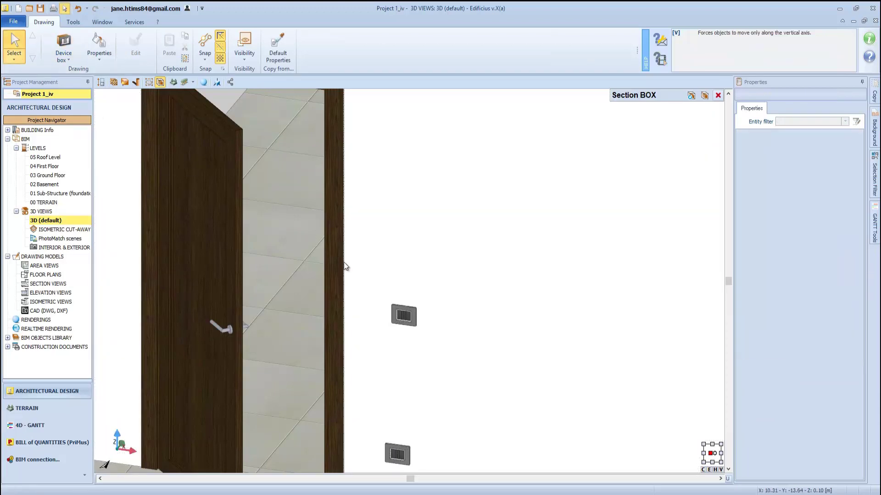
Step: Set the device colour of the upper device box to Grey, choose which entities it applies to, and apply the change
left_click(397, 317)
scroll(399, 316, "up", 5)
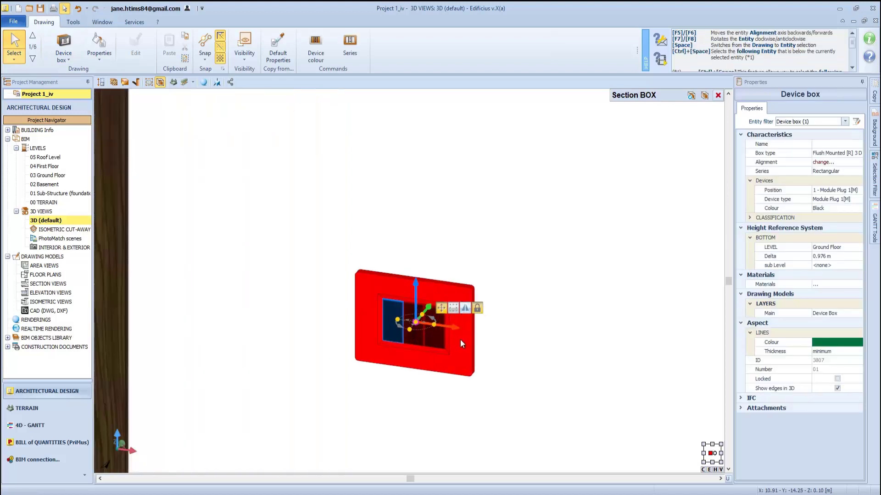
left_click(329, 51)
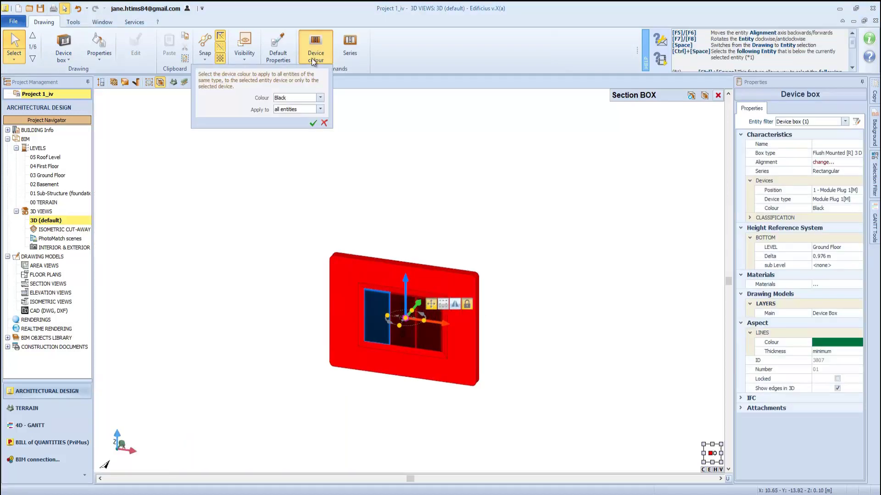
left_click(290, 99)
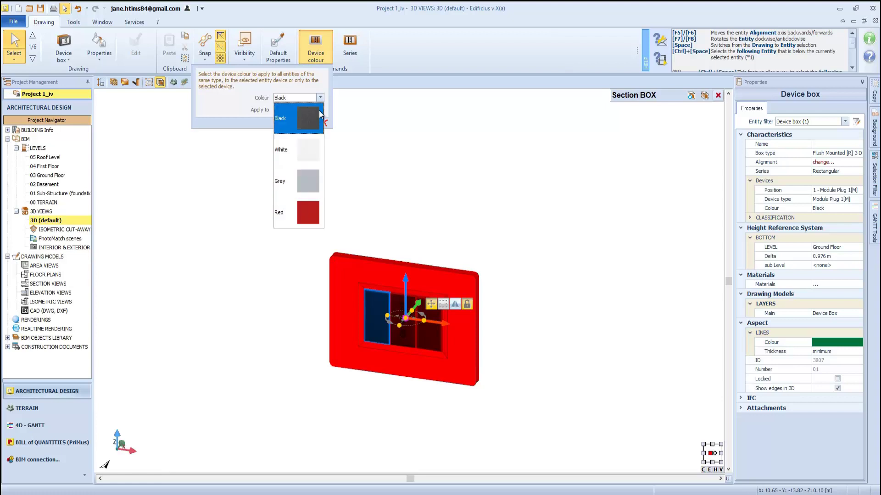
left_click(308, 180)
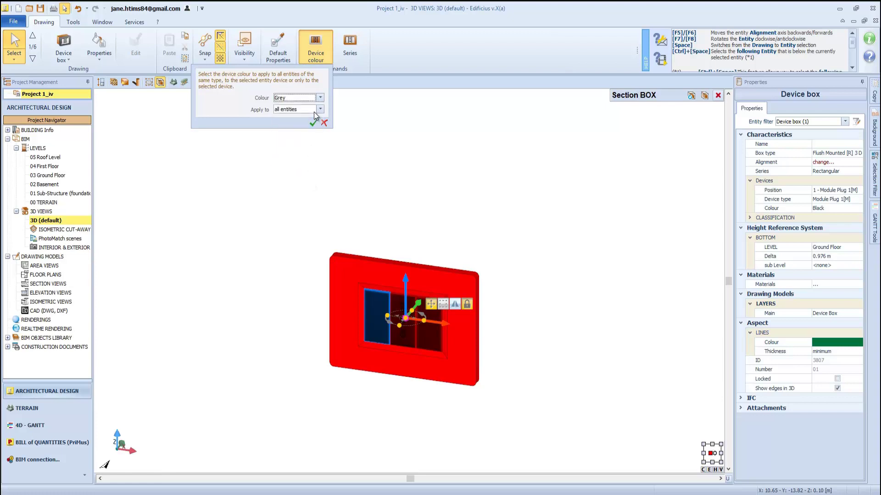
left_click(320, 109)
left_click(294, 120)
left_click(313, 123)
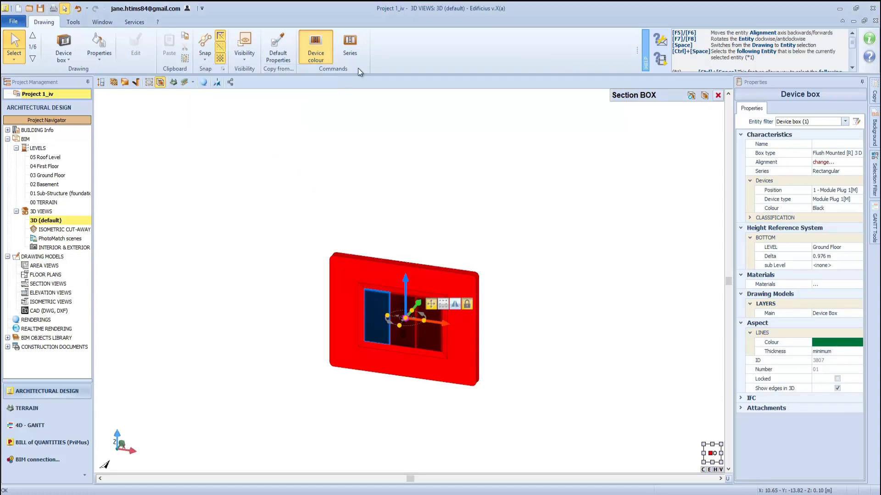
Step: Change the series of all device boxes to Rectangular/Elliptical and apply it
left_click(351, 49)
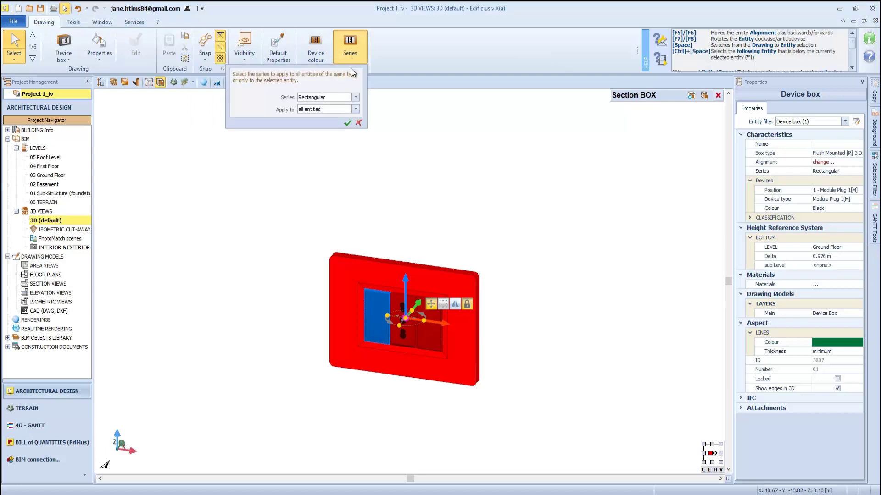
left_click(356, 97)
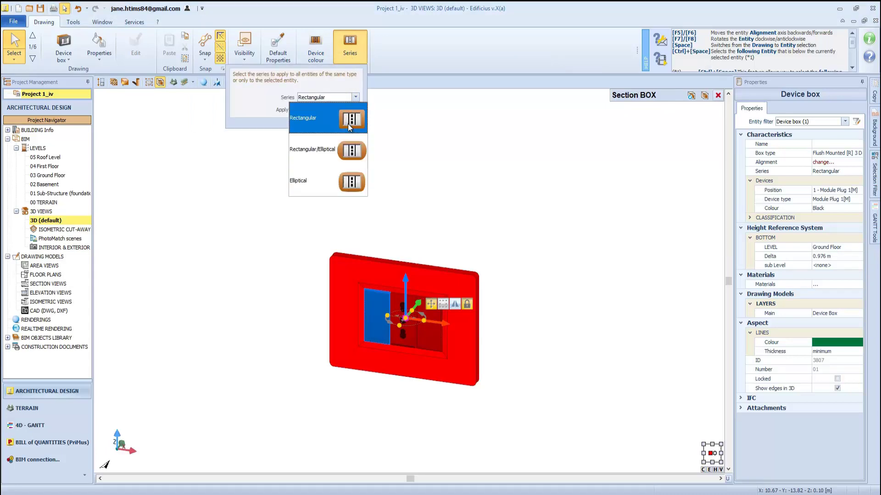
left_click(348, 151)
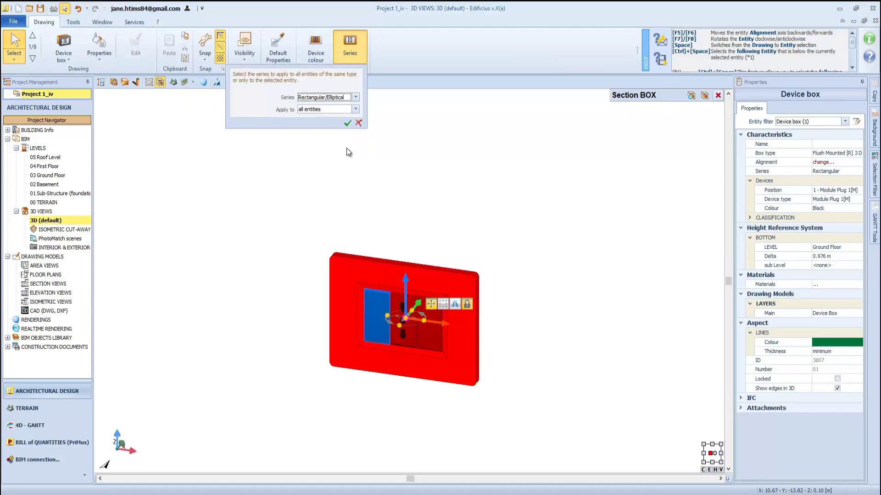
left_click(348, 124)
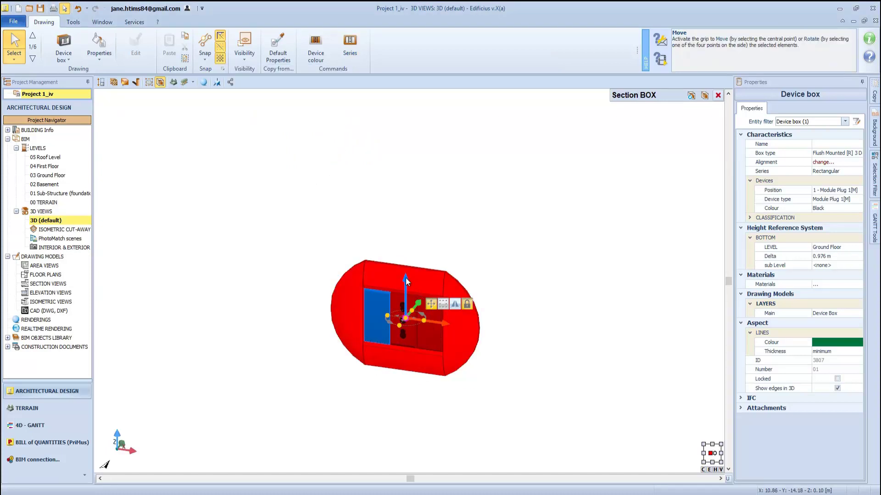
scroll(406, 353, "up", 2)
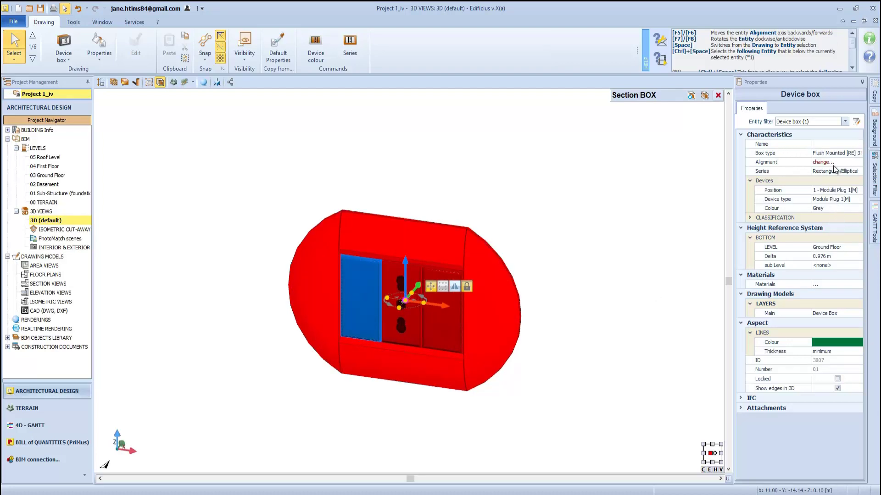
Step: Replace the first module of the upper device box with the Ringer/Buzzer 1[M] device
left_click(826, 200)
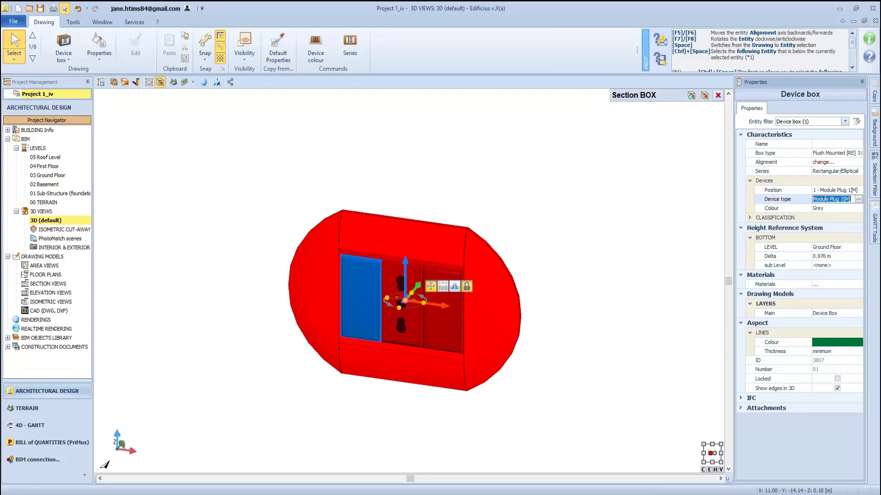
left_click(859, 199)
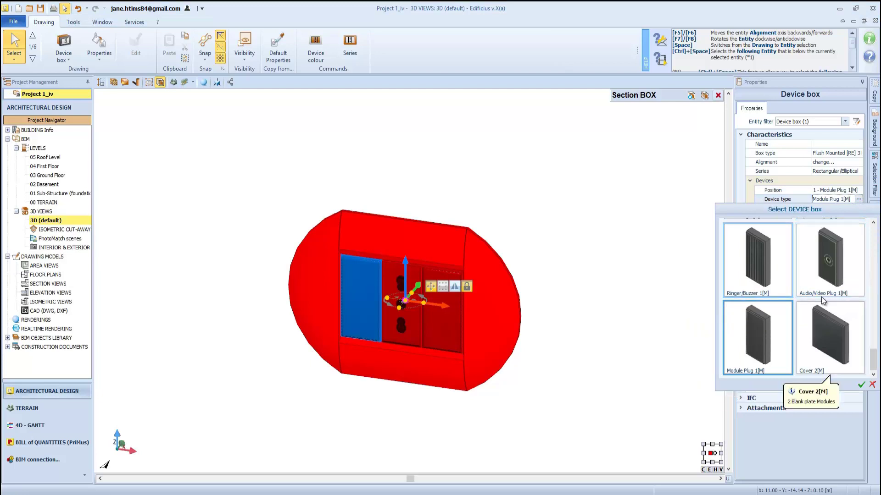
left_click(757, 275)
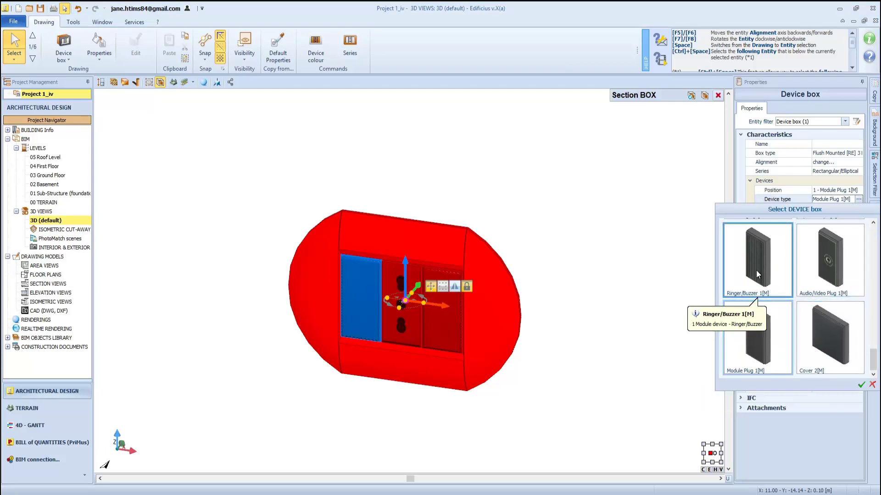
left_click(861, 384)
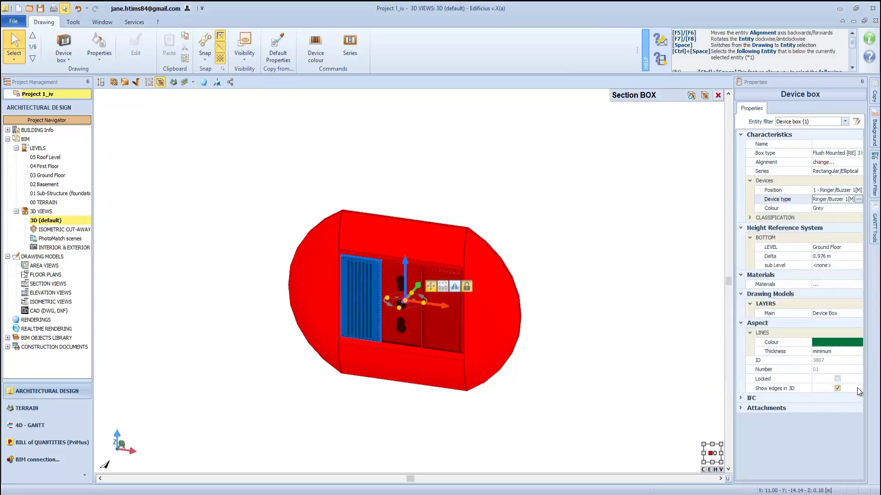
Step: Replace the 2-Pin Italian socket in the device box's second position with EuroAmerican socket outlet with protection 2[M], and deselect the box
left_click(398, 316)
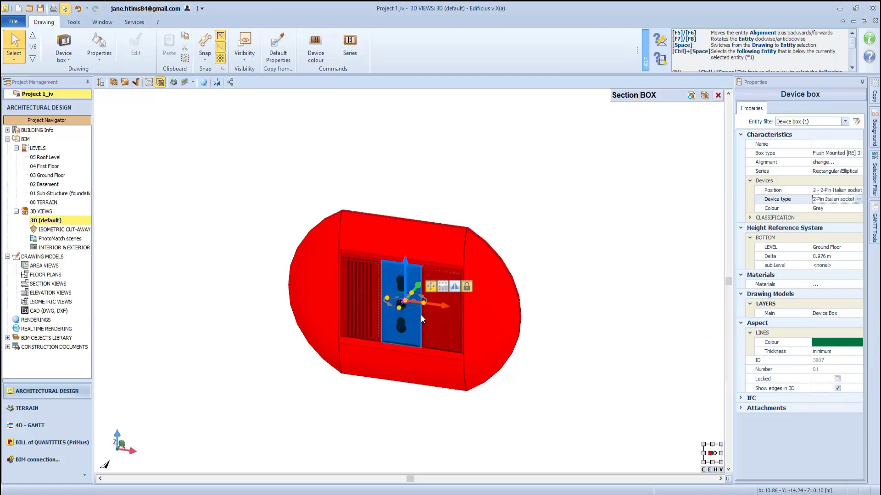
left_click(858, 200)
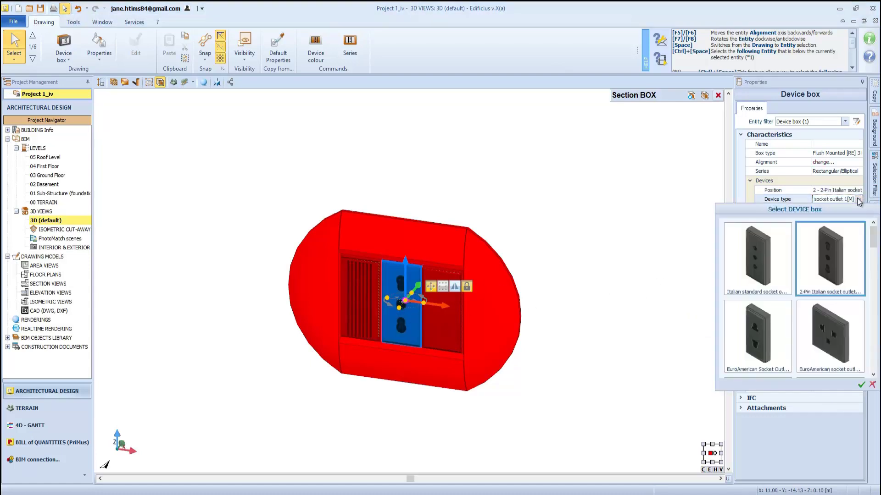
scroll(826, 330, "down", 2)
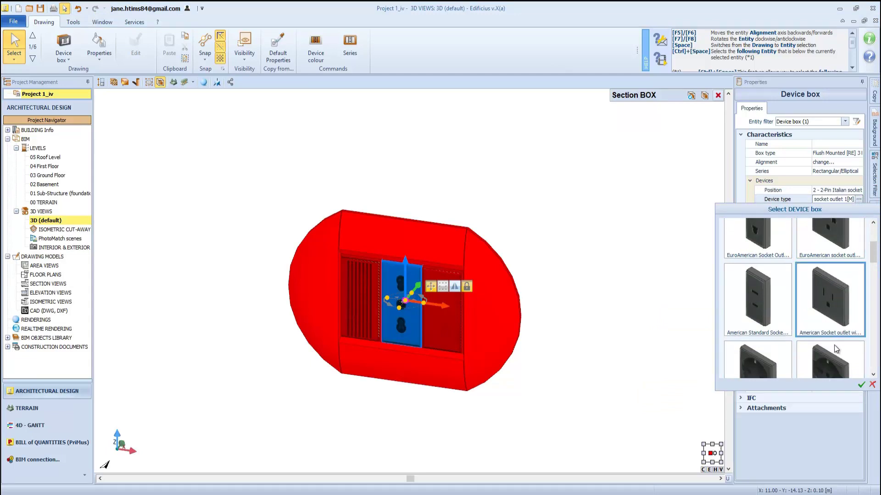
scroll(831, 251, "up", 1)
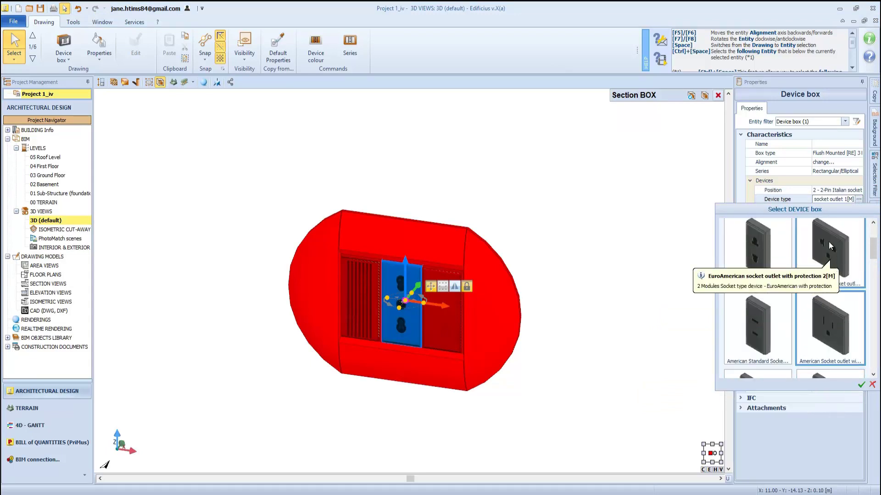
left_click(829, 246)
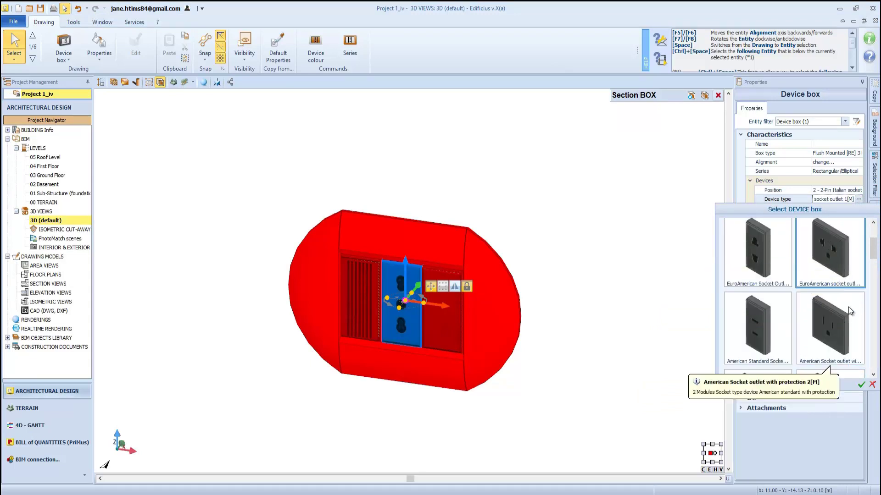
left_click(861, 386)
scroll(398, 291, "up", 2)
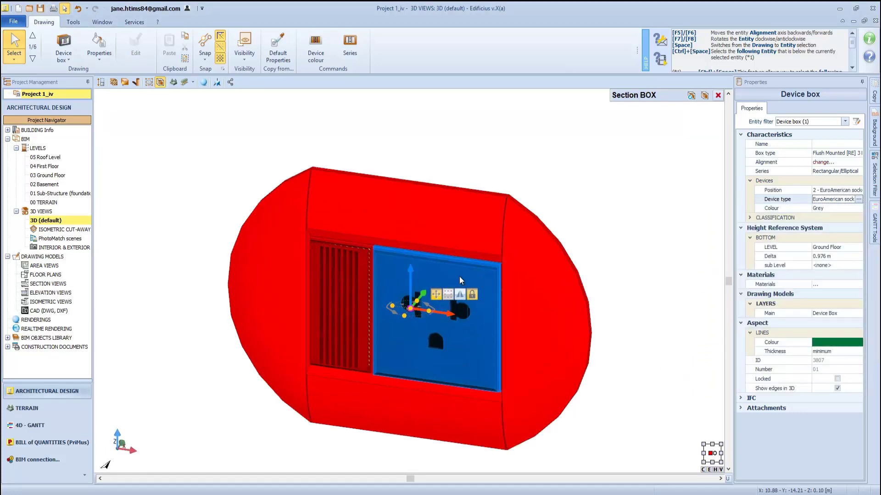
scroll(508, 302, "down", 5)
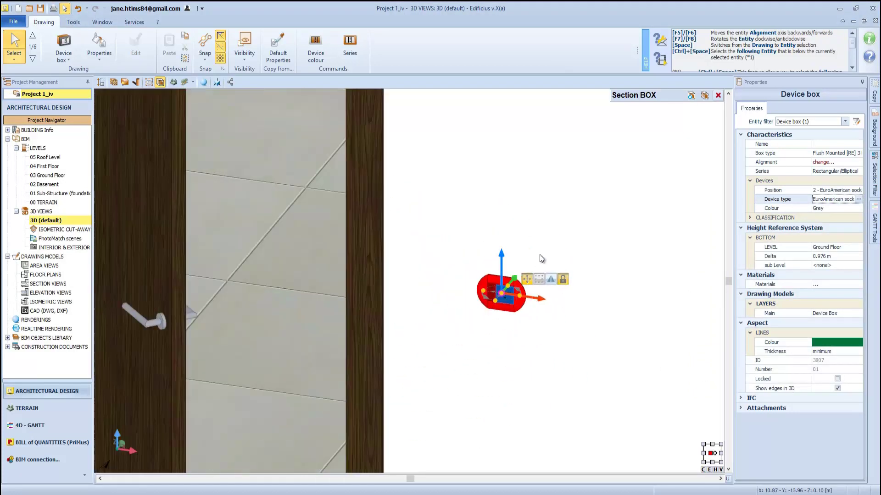
scroll(568, 220, "down", 3)
key("Escape")
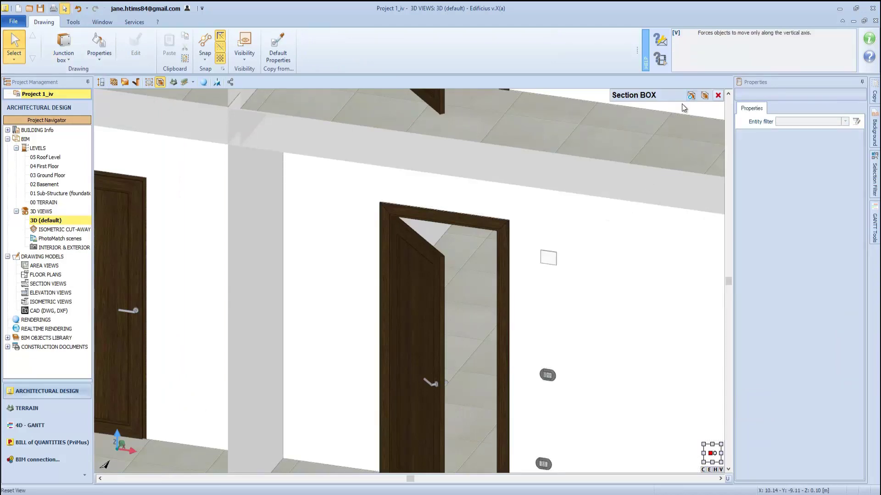
Step: Reset the 3D view and the section box, and turn the sectioning off for the whole building
left_click(691, 96)
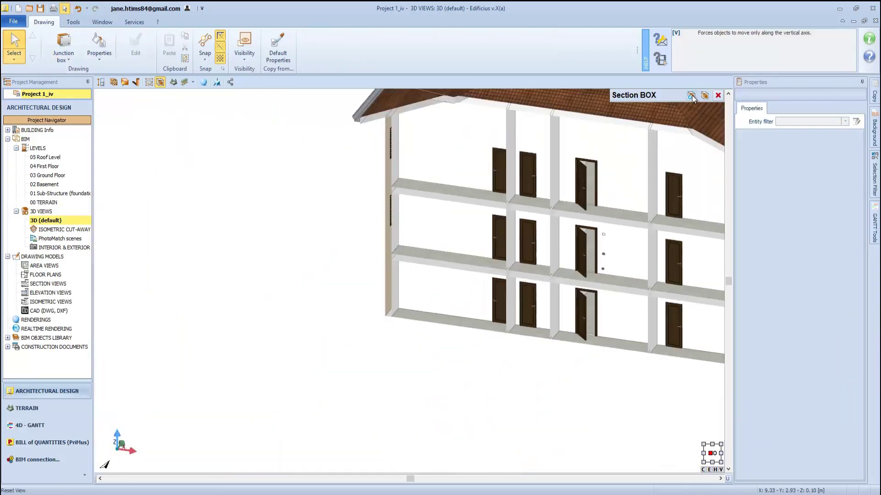
left_click(704, 97)
left_click(718, 95)
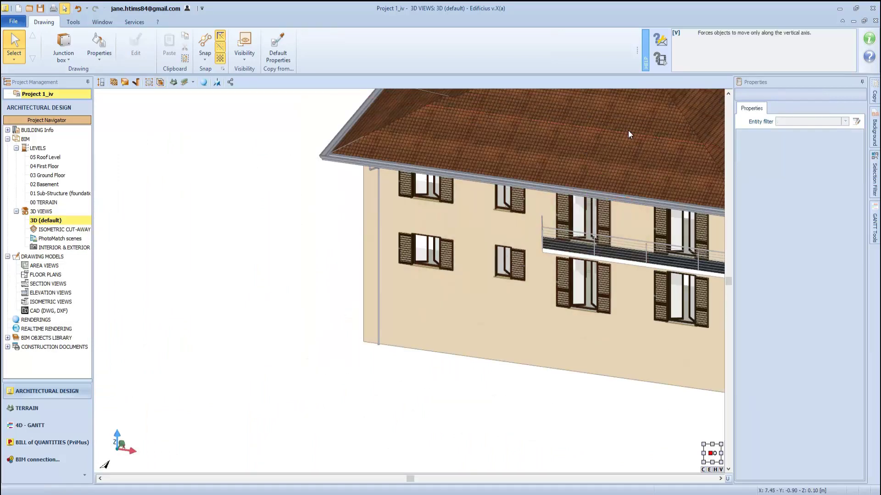
scroll(629, 134, "down", 3)
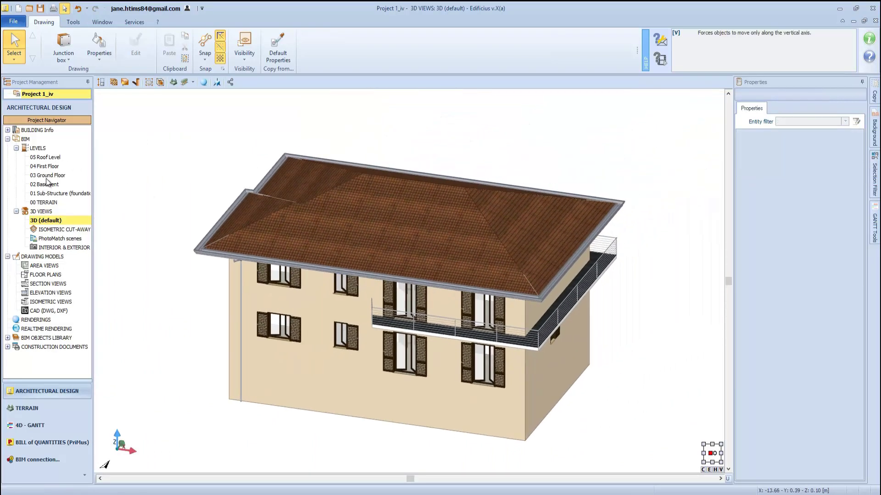
Step: Open the Ground Floor level plan and move the lower device box along the Livingroom–Kitchen wall to align with the upper one
double_click(56, 177)
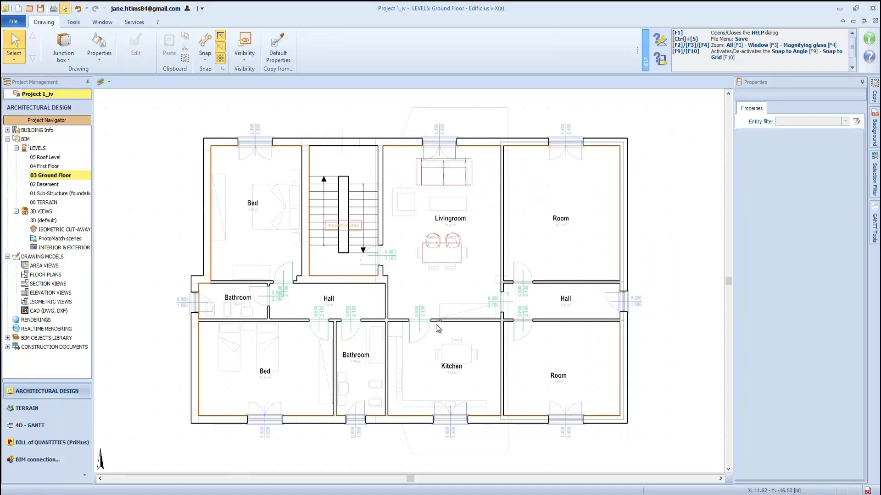
scroll(437, 328, "up", 10)
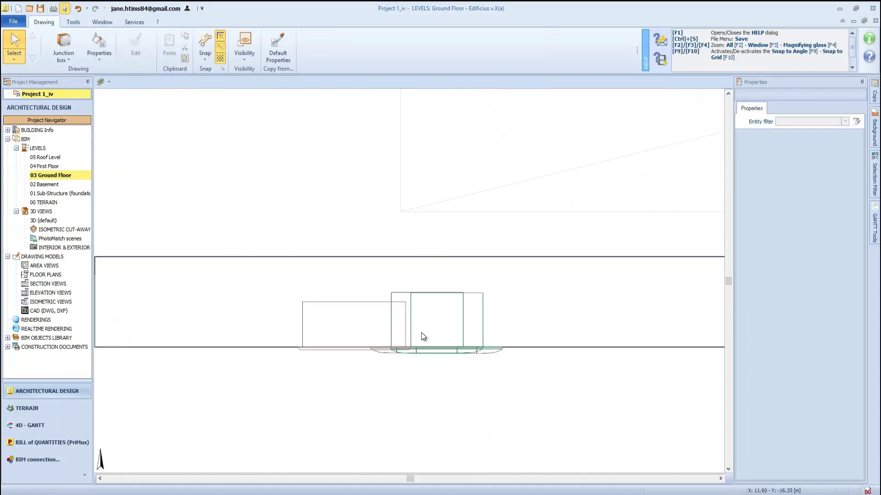
left_click(428, 347)
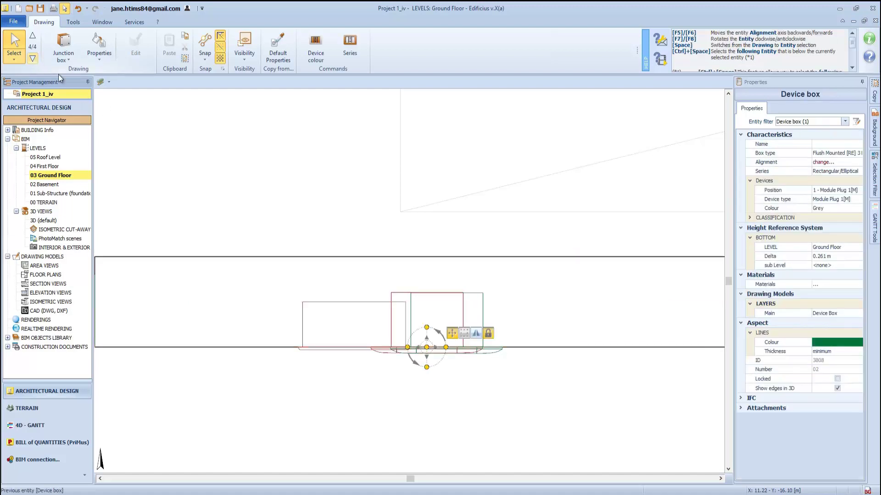
left_click_drag(431, 347, 447, 349)
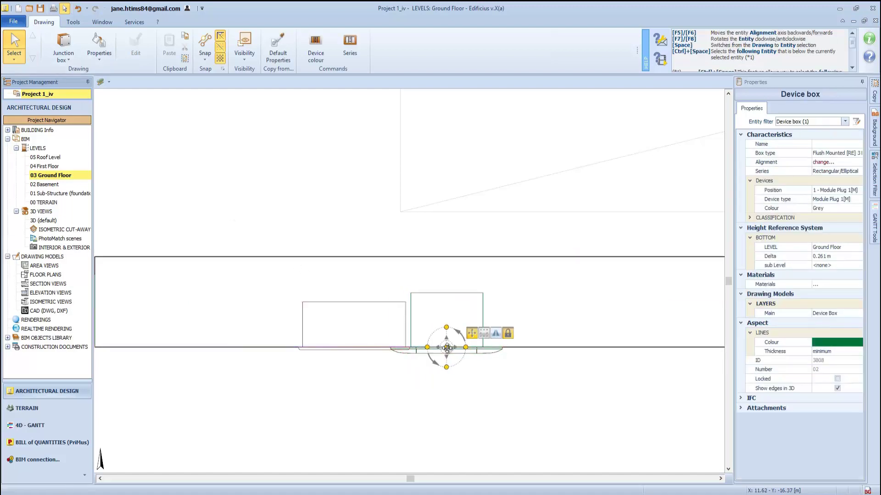
Step: Move the junction box along the same wall to centre it on the two device boxes, and deselect it
left_click(326, 306)
key("ctrl+space")
left_click_drag(354, 348, 447, 348)
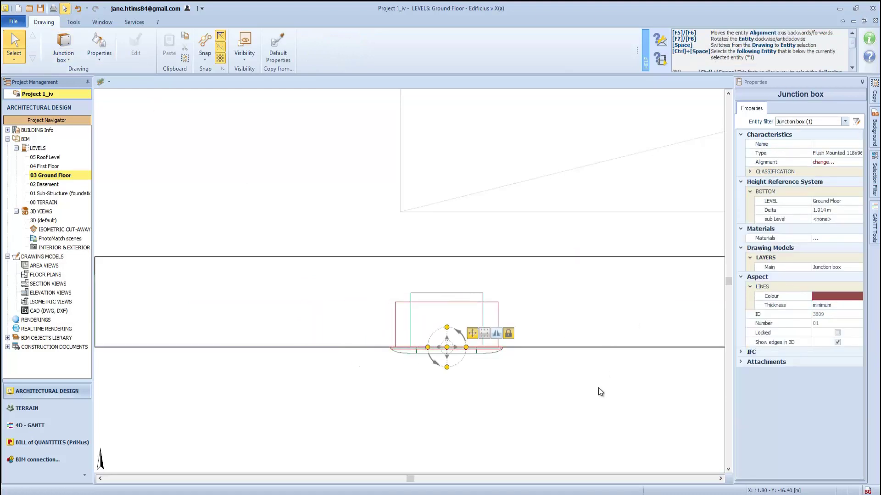
key("Escape")
scroll(527, 356, "down", 6)
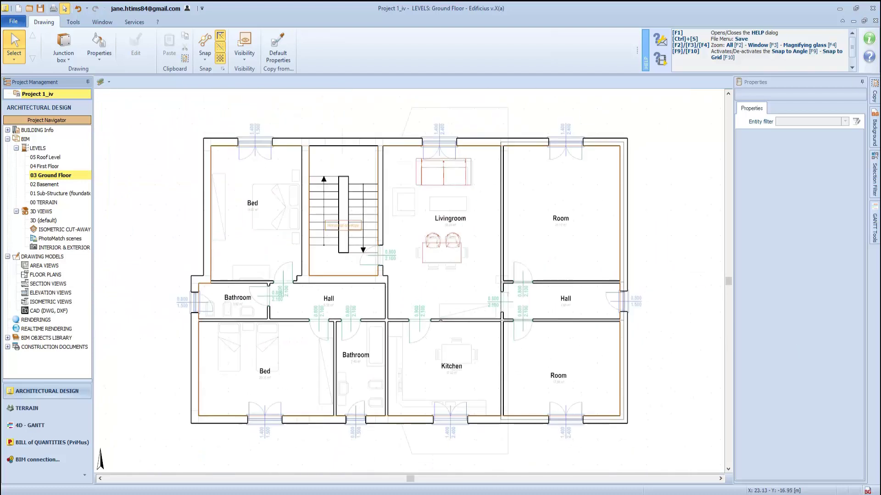
Step: Collapse the 3D views list and insert an Area View marker outside the building near the plan's upper-left corner
left_click(16, 211)
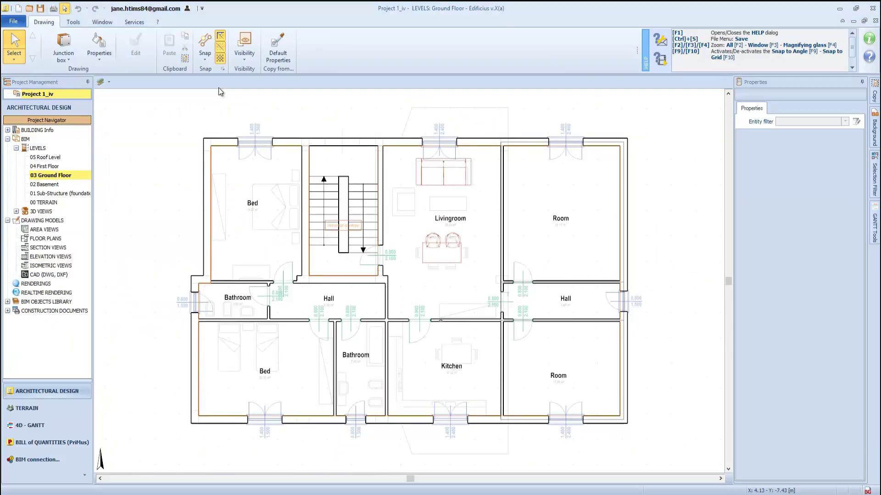
left_click(63, 58)
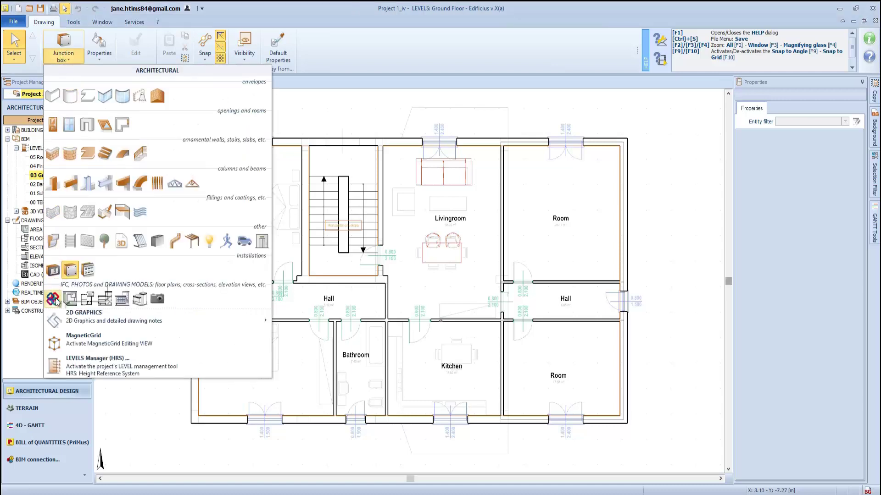
left_click(194, 313)
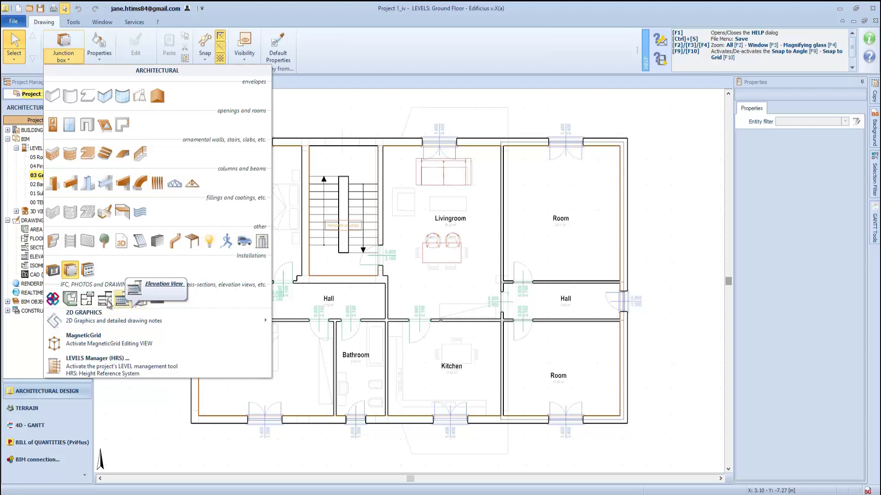
left_click(73, 300)
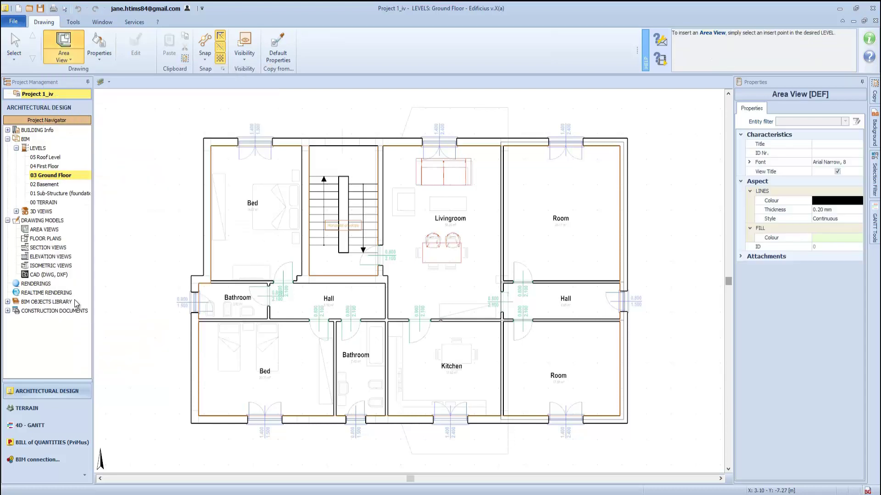
left_click(140, 146)
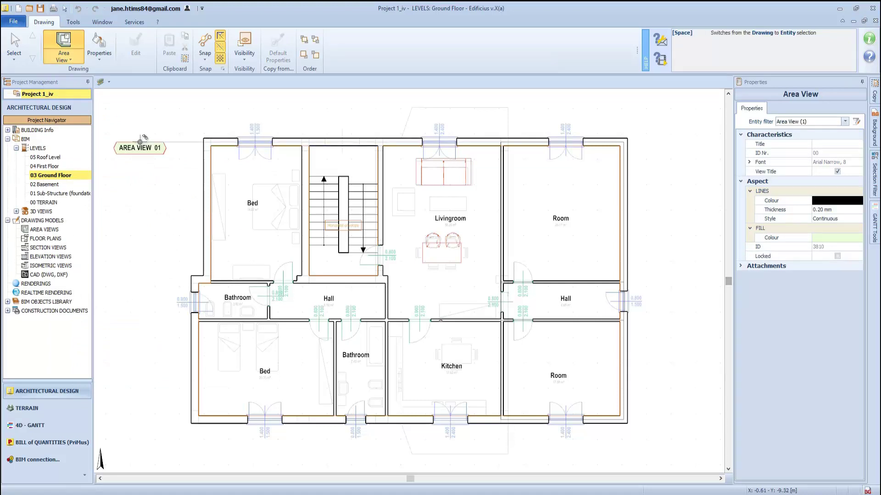
left_click(143, 125)
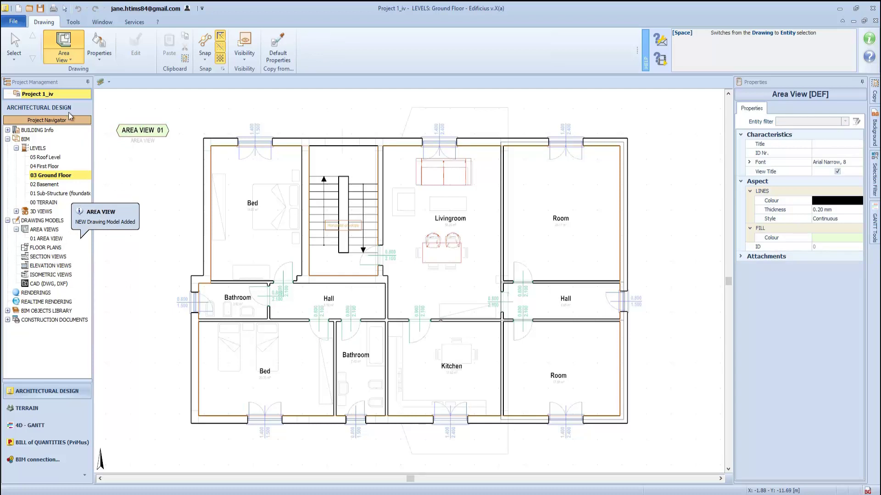
Step: Insert a Floor Plan marker below the Area View marker, accepting a plan offset of 1.200 m and the section title GROUND FLOOR
left_click(64, 56)
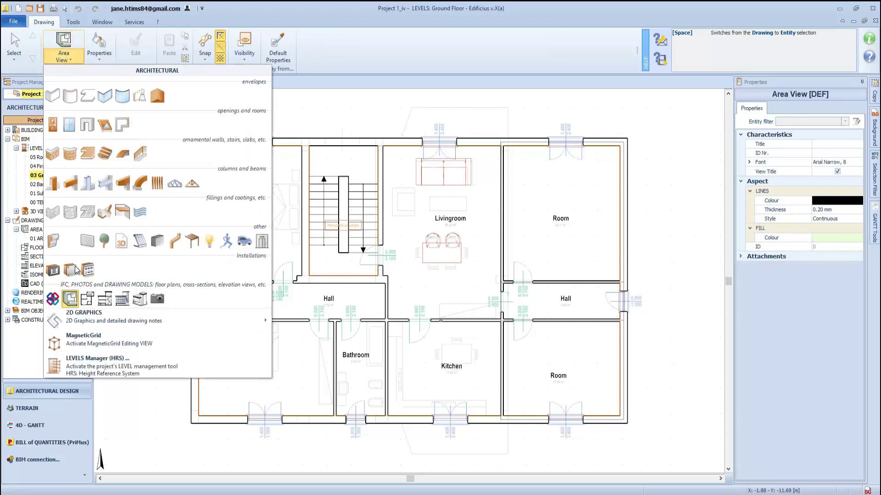
left_click(88, 300)
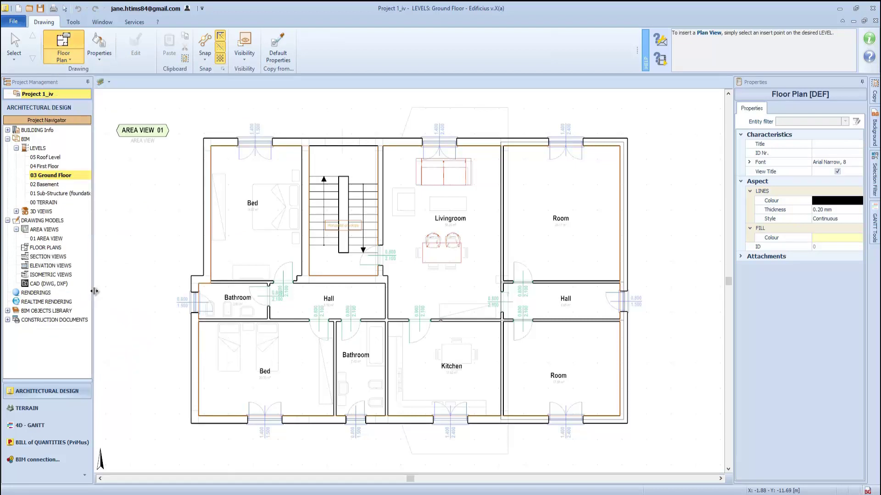
left_click(134, 174)
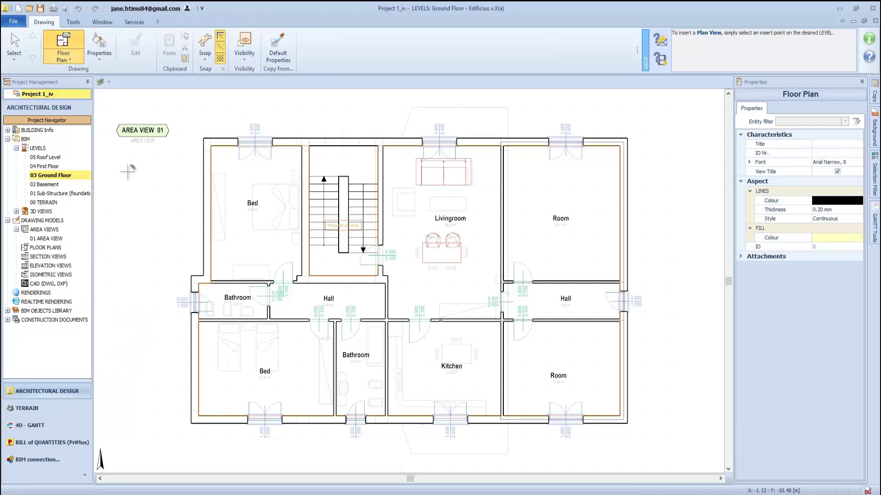
left_click_drag(139, 168, 142, 173)
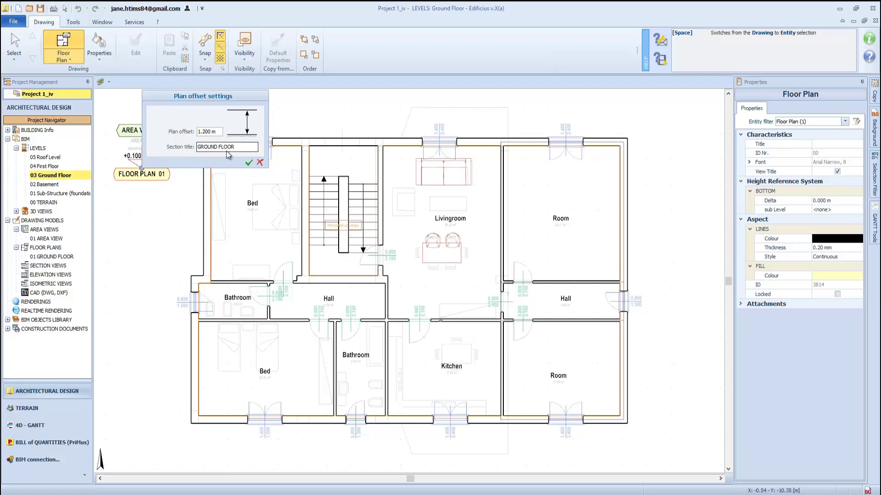
left_click(249, 163)
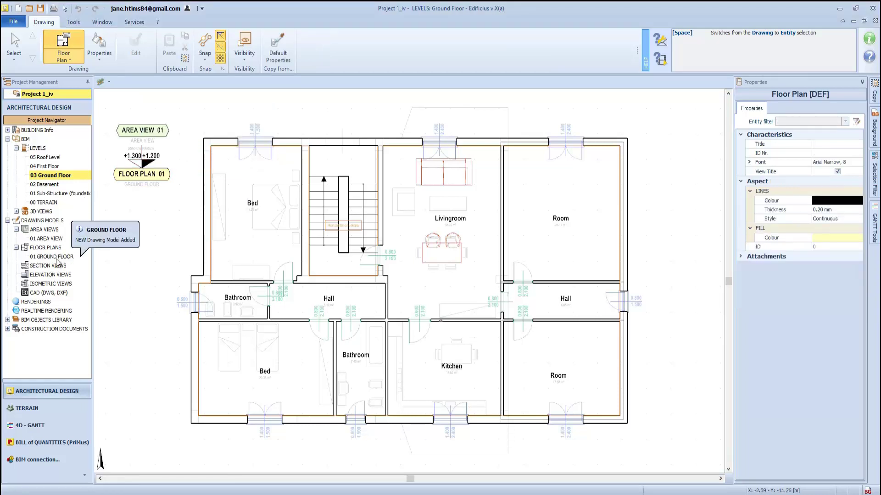
Step: Insert a vertical Section line A-A across the whole building, passing through the two left-hand bedrooms and the bathroom between them
left_click(74, 58)
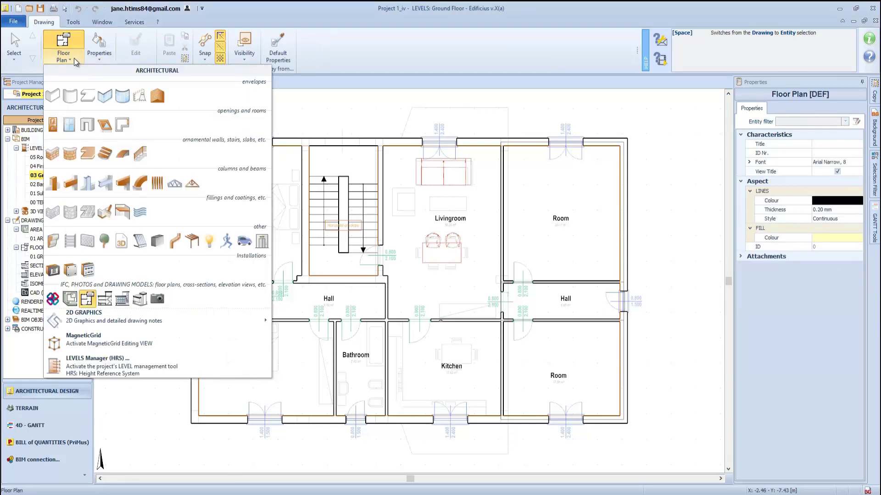
left_click(103, 299)
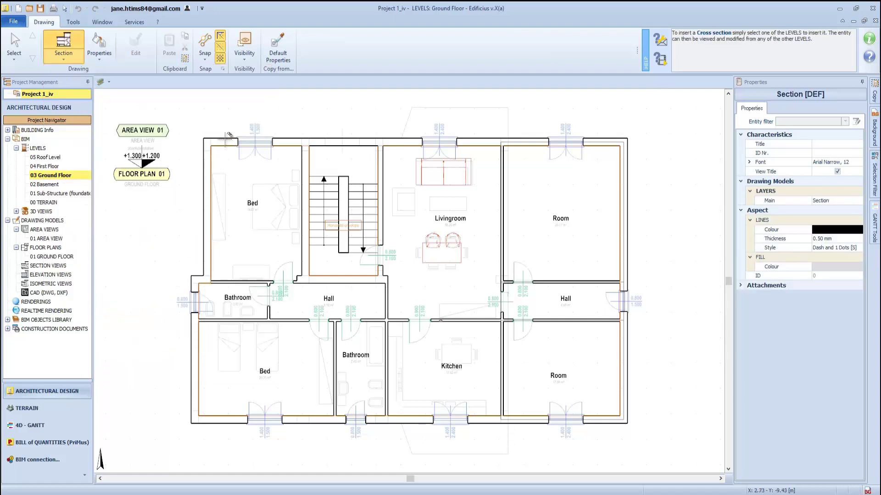
left_click(231, 117)
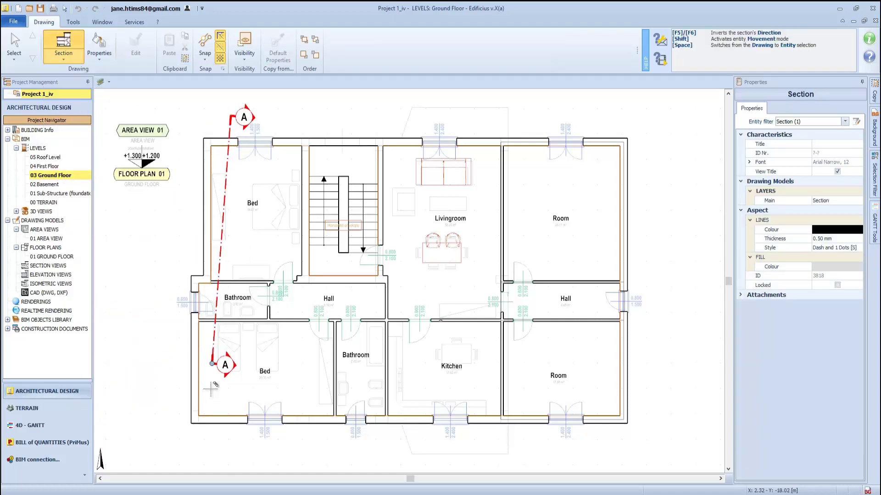
left_click(231, 439)
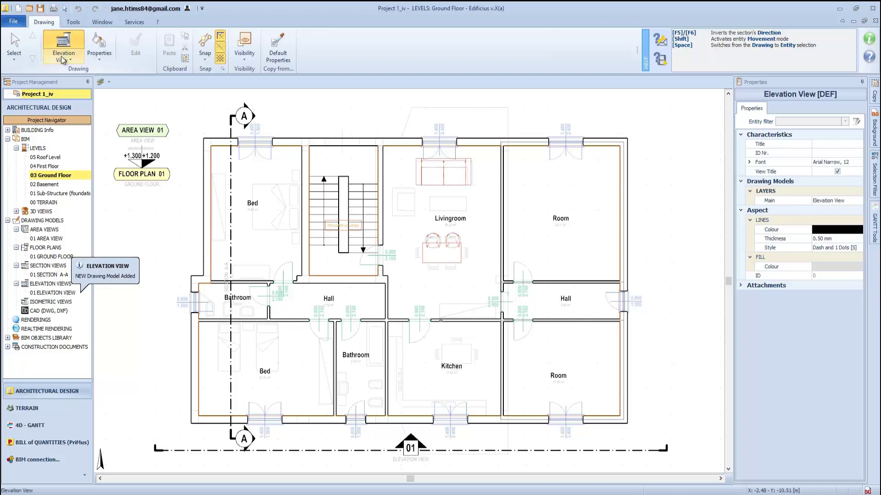
Step: Create an Isometric view drawing model from the maximized 3D (default) view, enclosing the entire building in the selection box
left_click(58, 60)
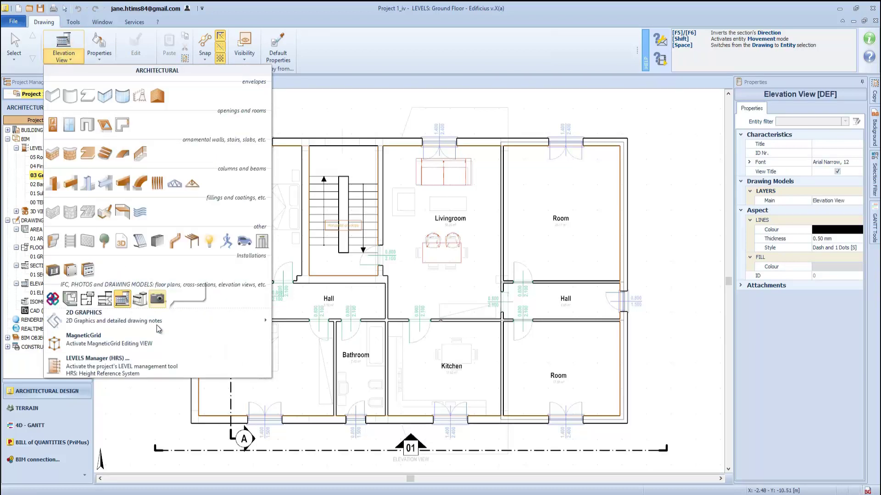
left_click(137, 299)
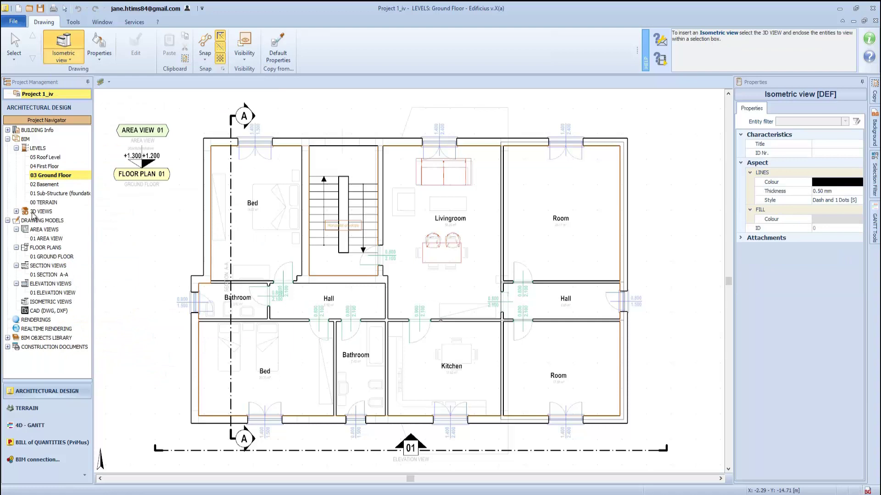
left_click(17, 211)
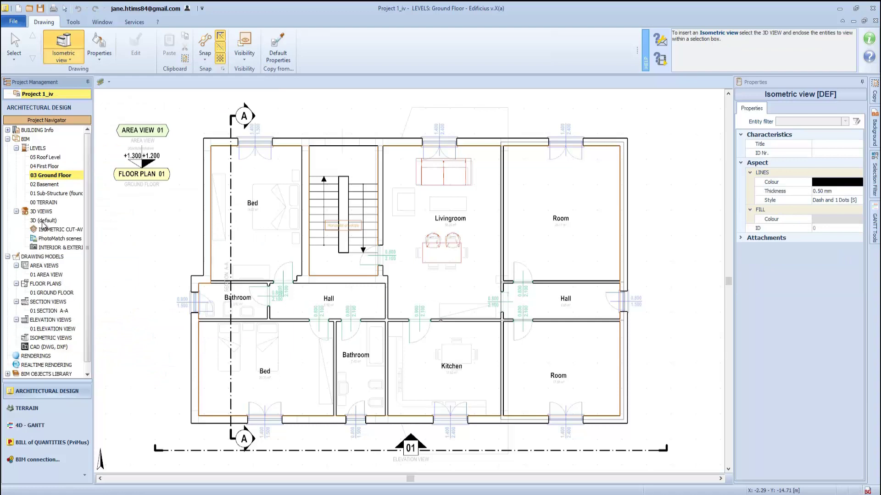
double_click(43, 221)
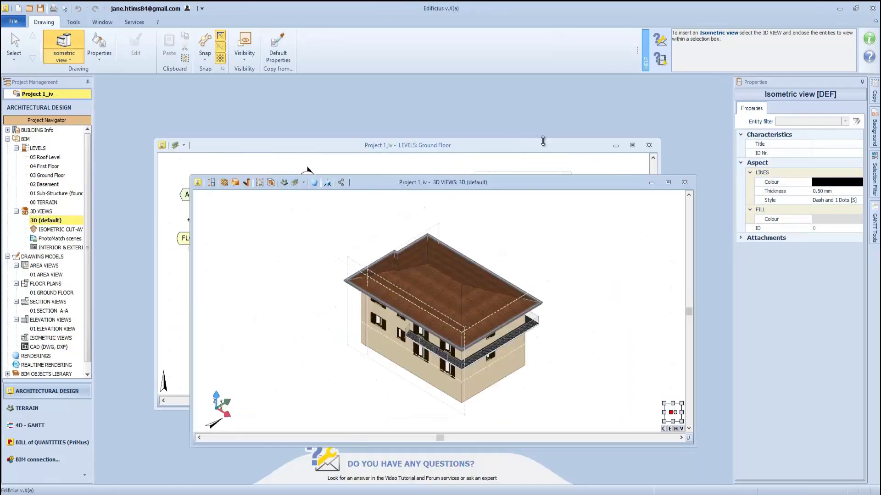
left_click(668, 182)
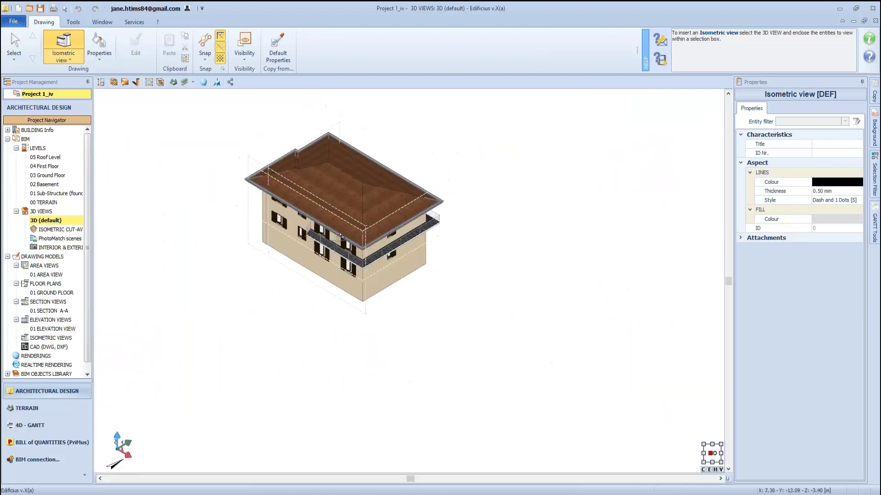
scroll(344, 240, "up", 1)
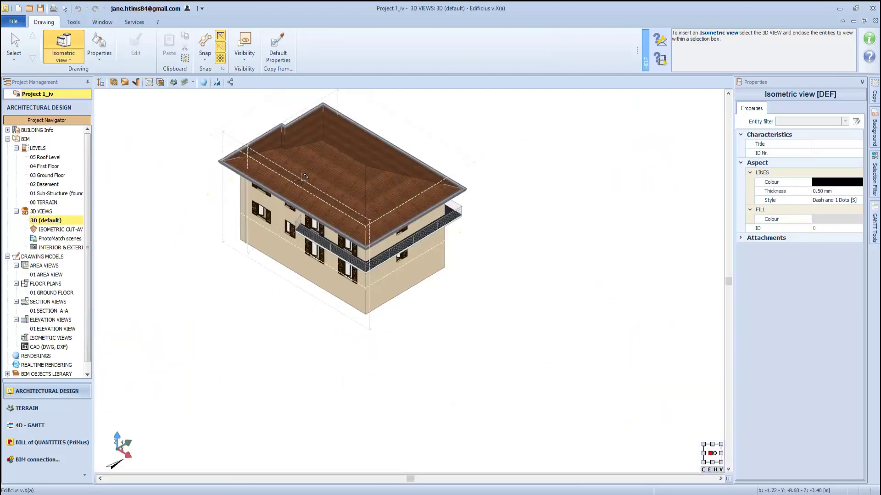
right_click(305, 175)
key("Escape")
scroll(305, 182, "up", 4)
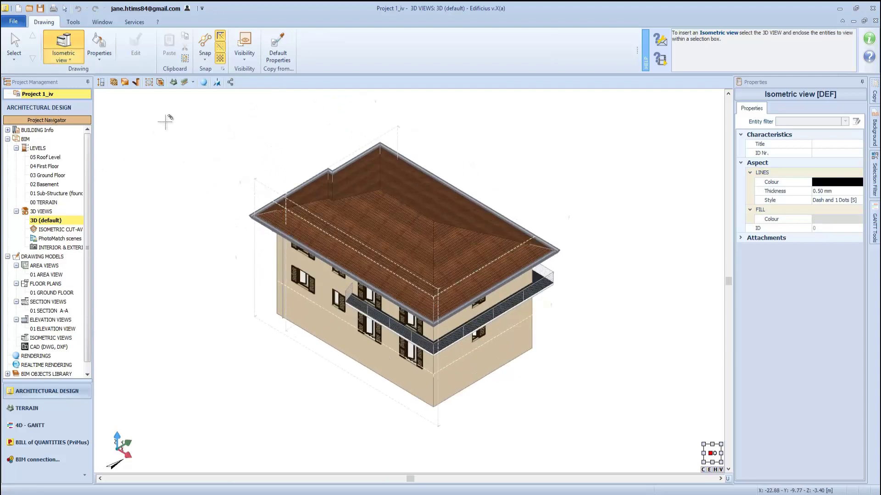
left_click(166, 109)
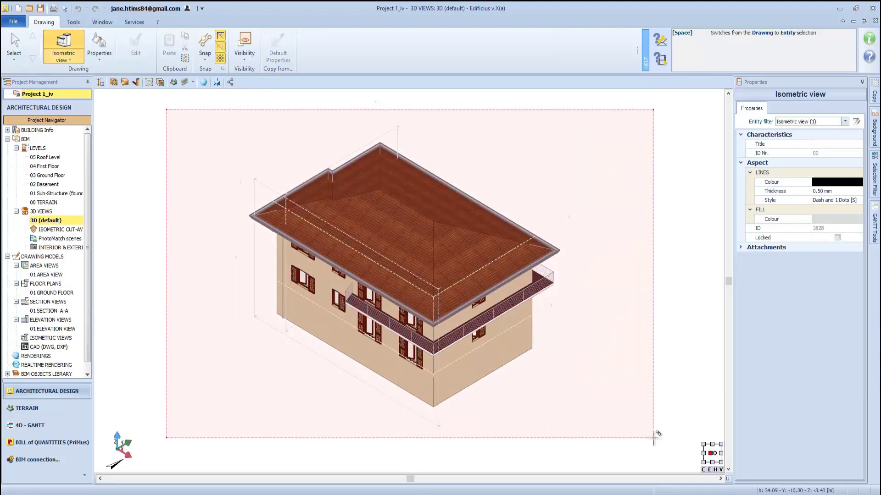
left_click(654, 437)
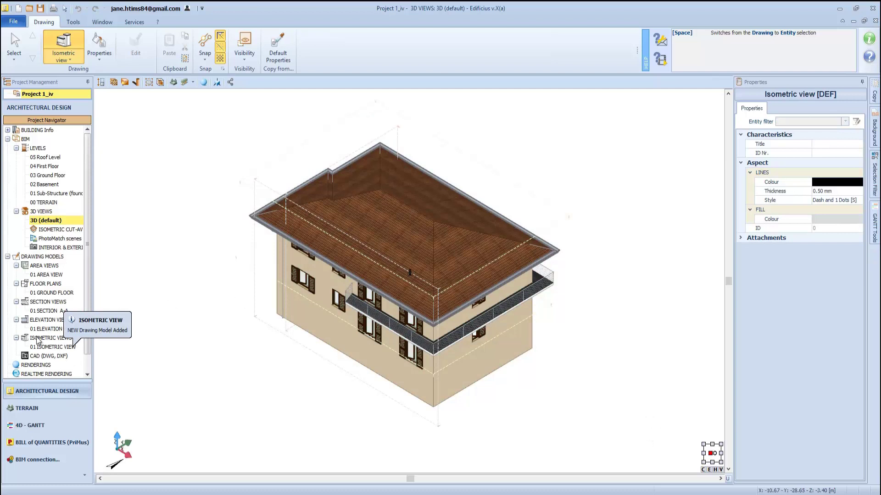
Step: Open the 01 AREA VIEW drawing, turn off its material colours and activate its shadows
double_click(45, 276)
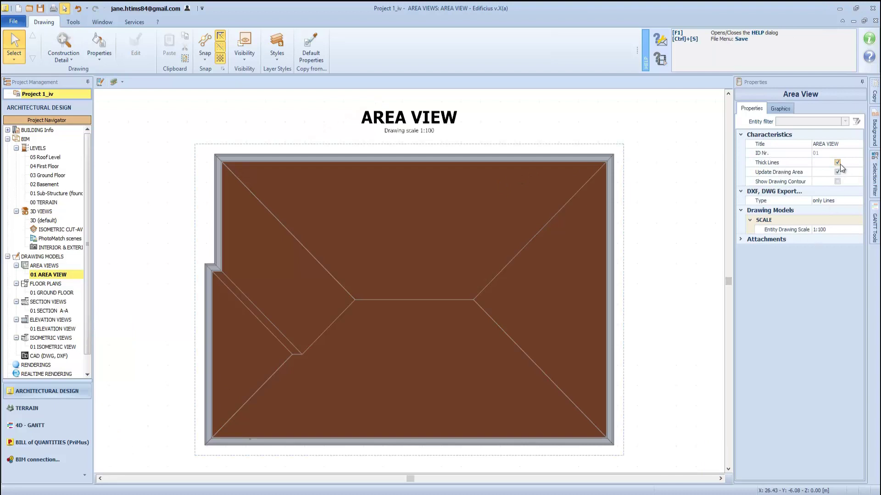
left_click(780, 108)
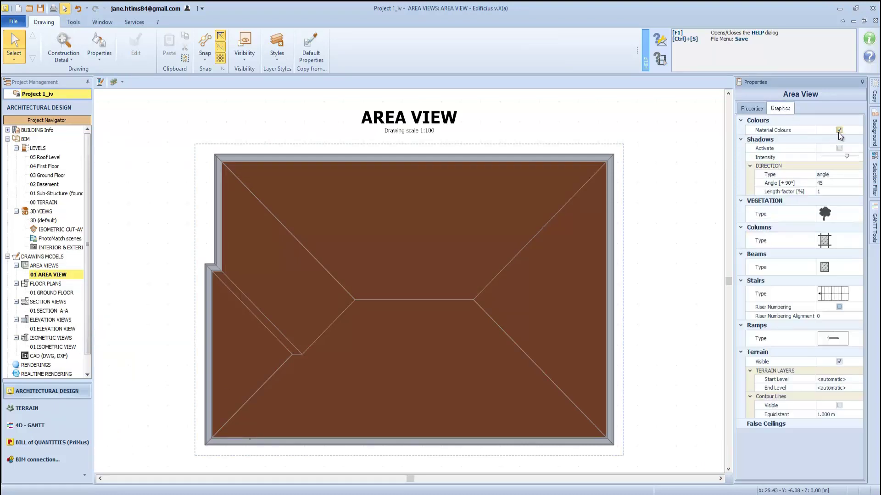
left_click(839, 130)
left_click(840, 148)
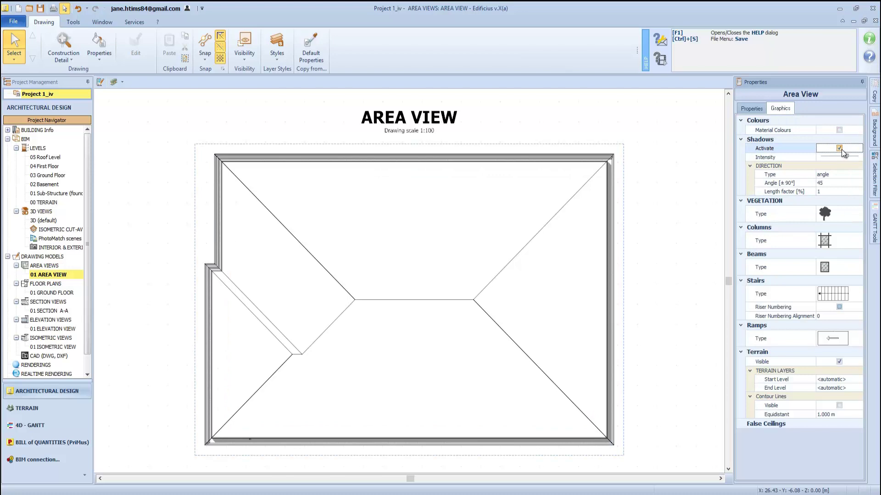